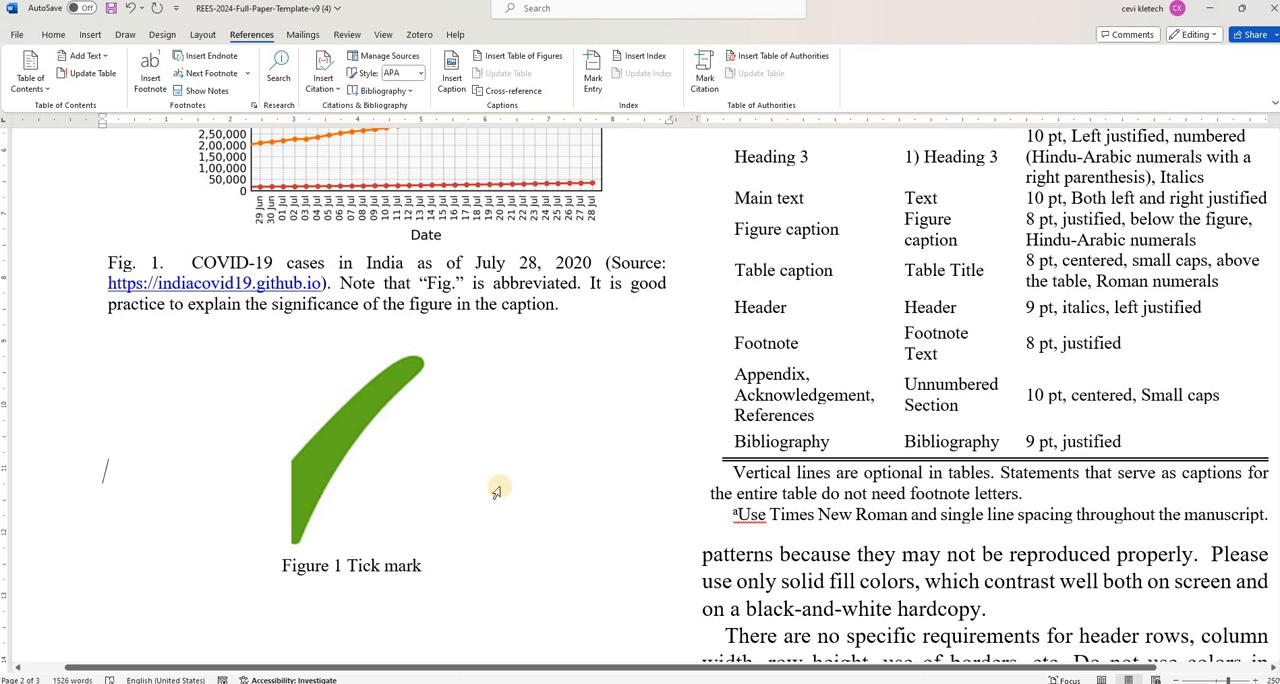
- Insert a 9x2 table on the blank line below the Figure 1 Tick mark caption
scroll(496, 491, down, 2)
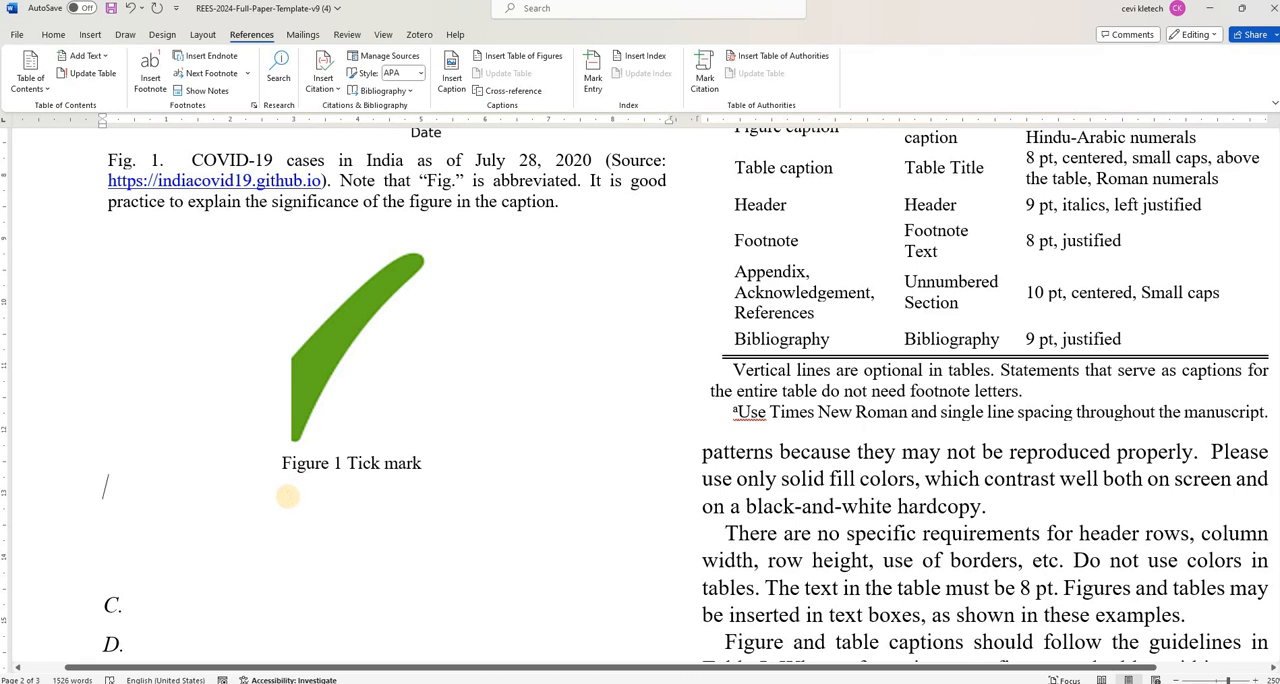
scroll(287, 495, up, 1)
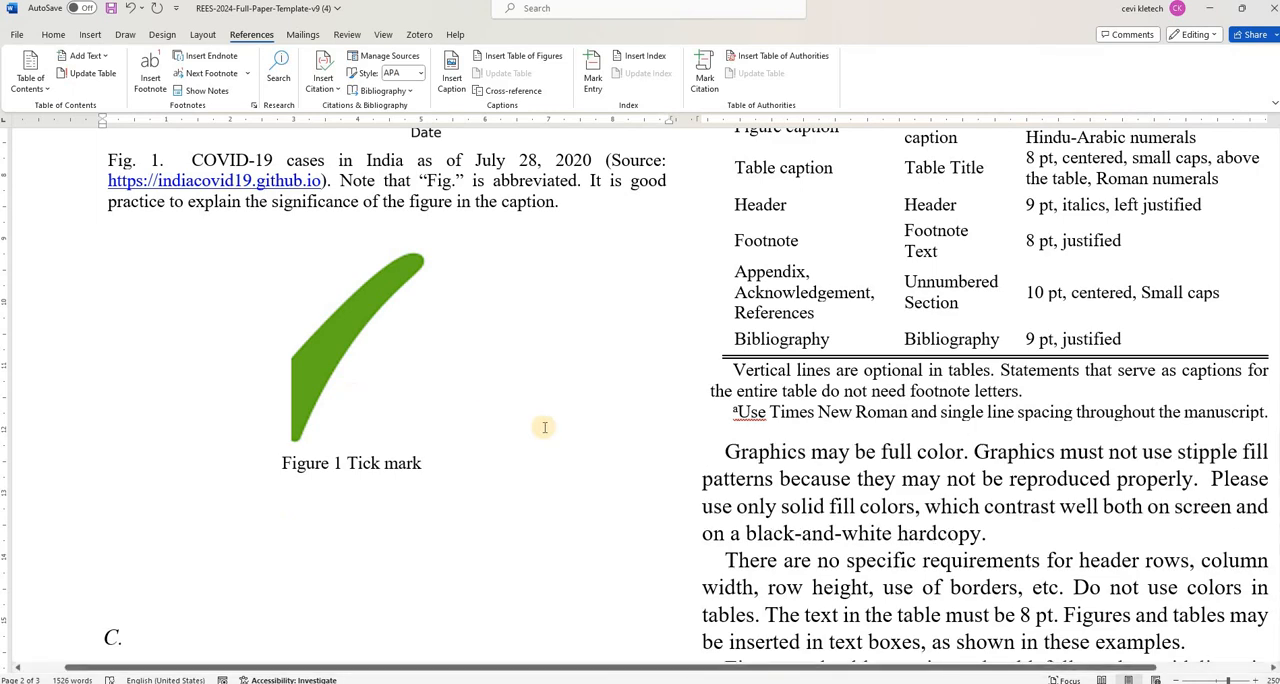
scroll(544, 427, up, 3)
scroll(544, 427, down, 5)
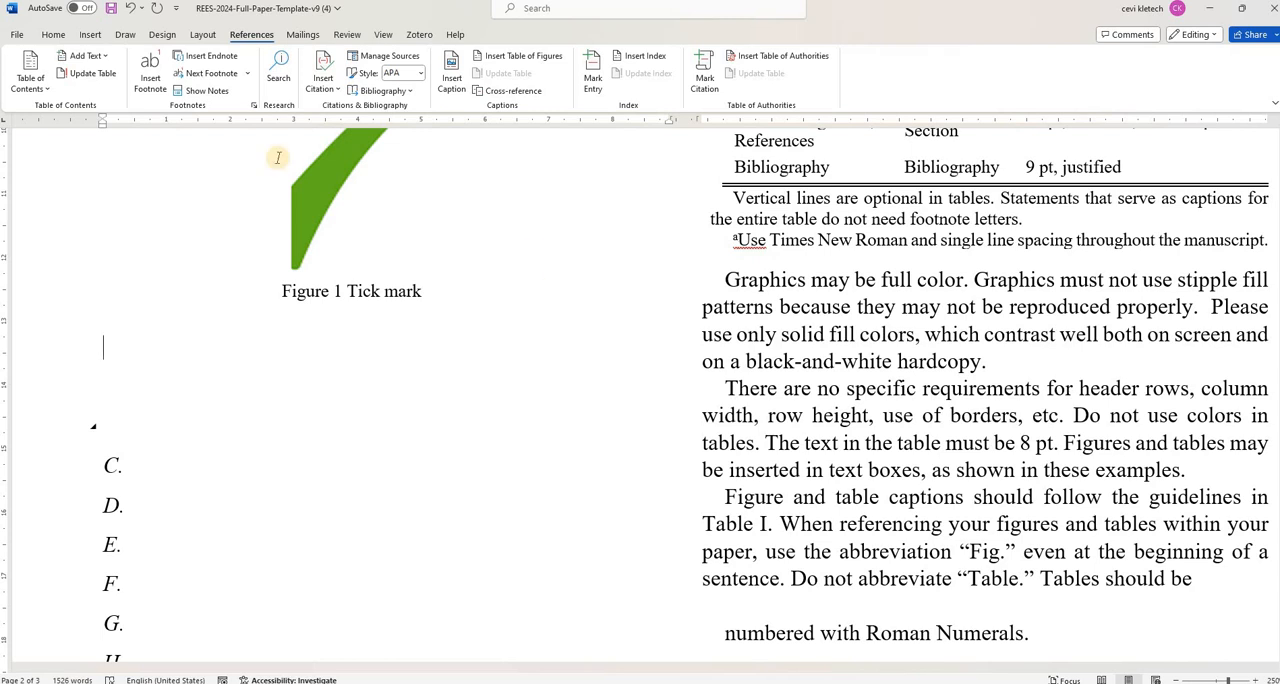
click(100, 39)
click(121, 72)
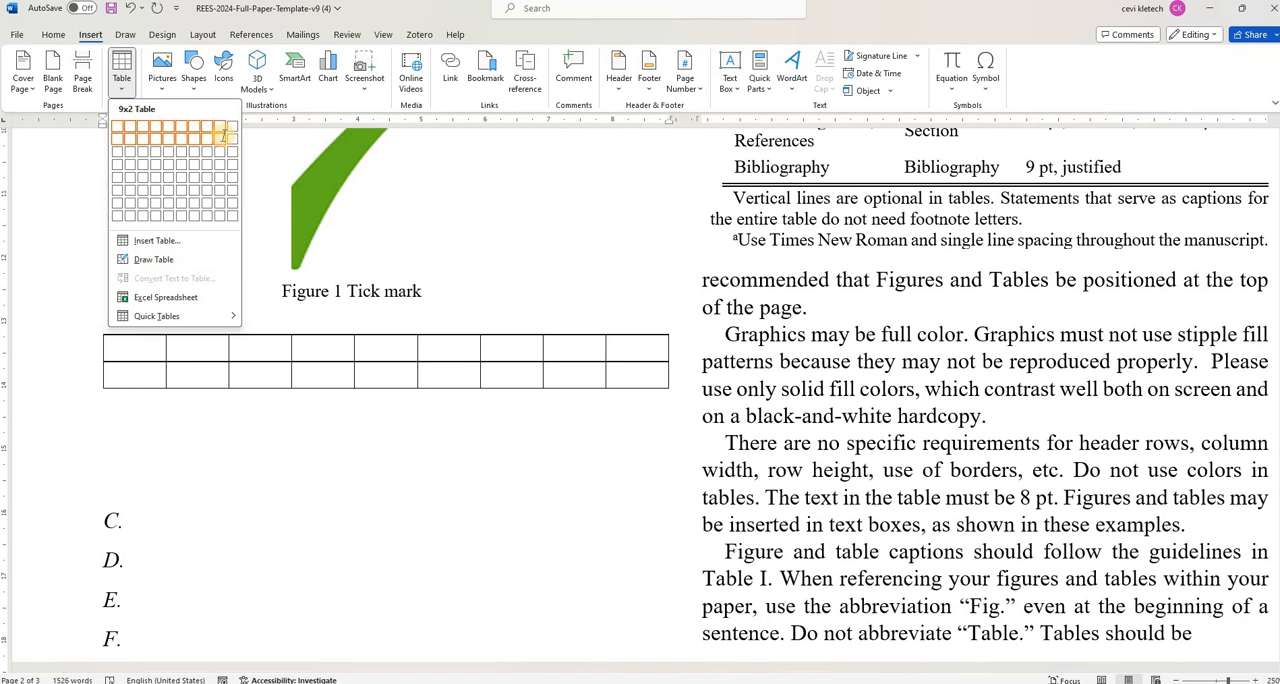
click(225, 139)
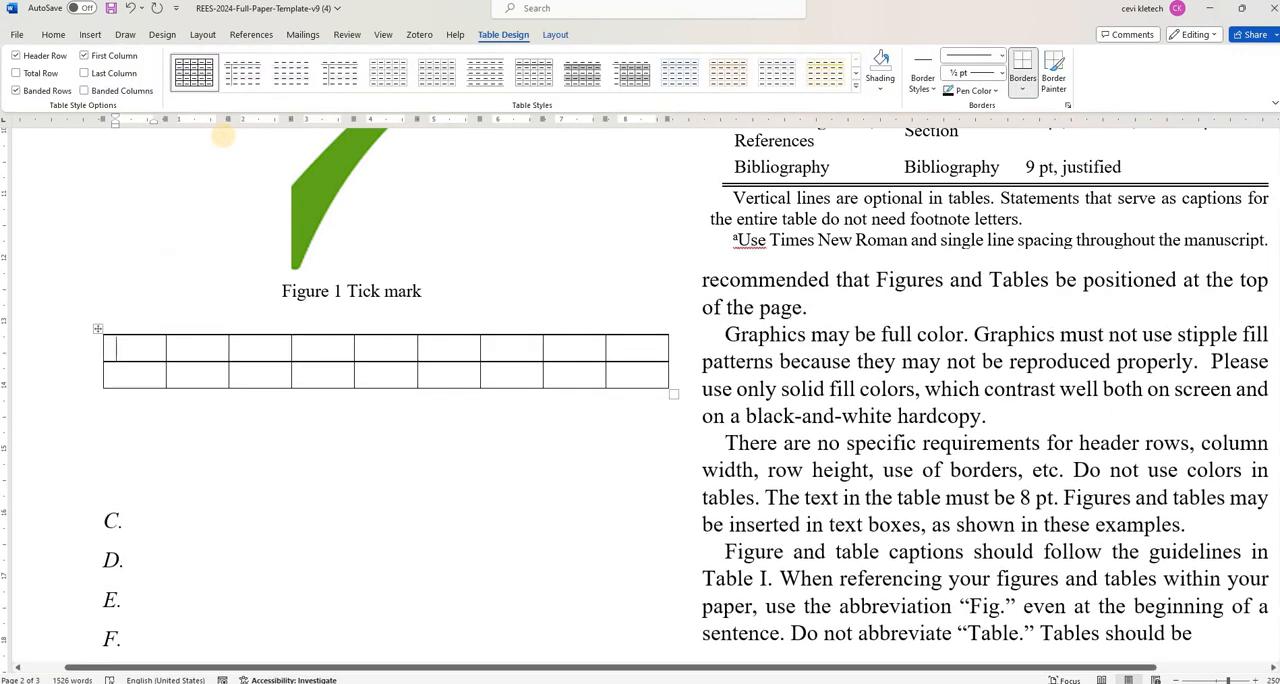
- Fill the first four header-row cells with "smvmmxlvm", "Cc ,zxc zx,", "Vzxlv zx,v" and "Vc x,V"
text(smvmmxlvm)
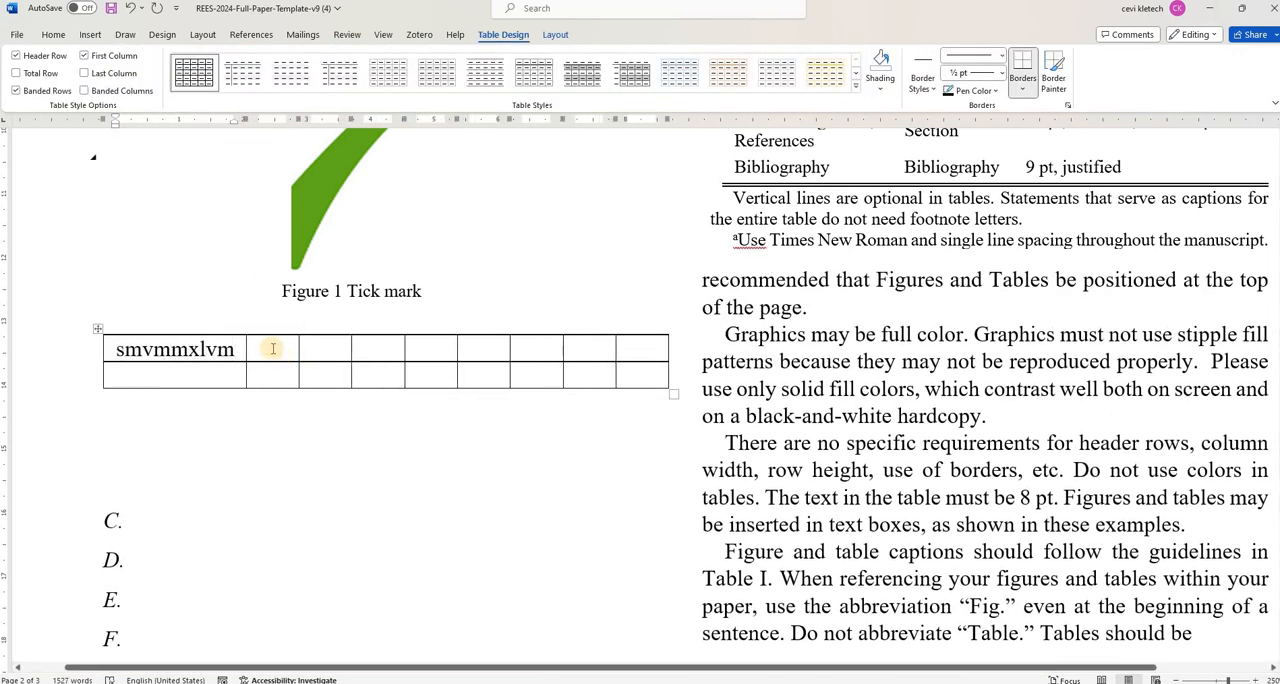
click(270, 347)
text(Cc ,zxc zx,)
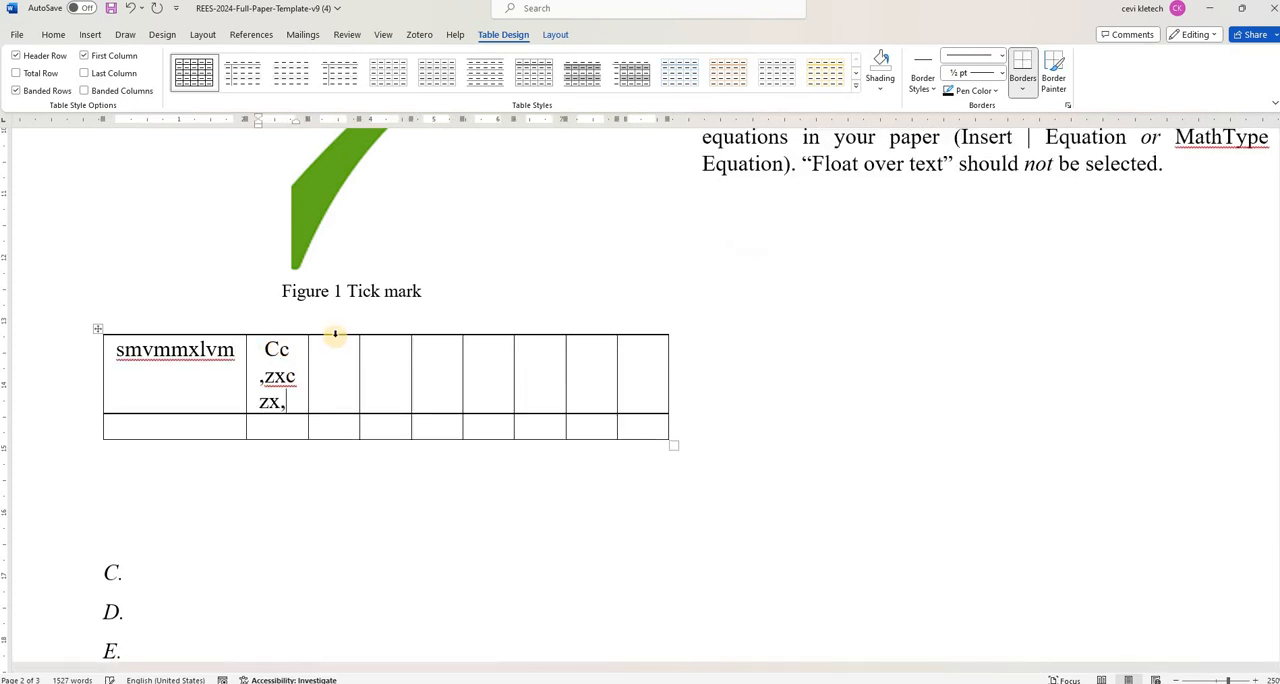
click(341, 368)
text(Vzxlv zx,v)
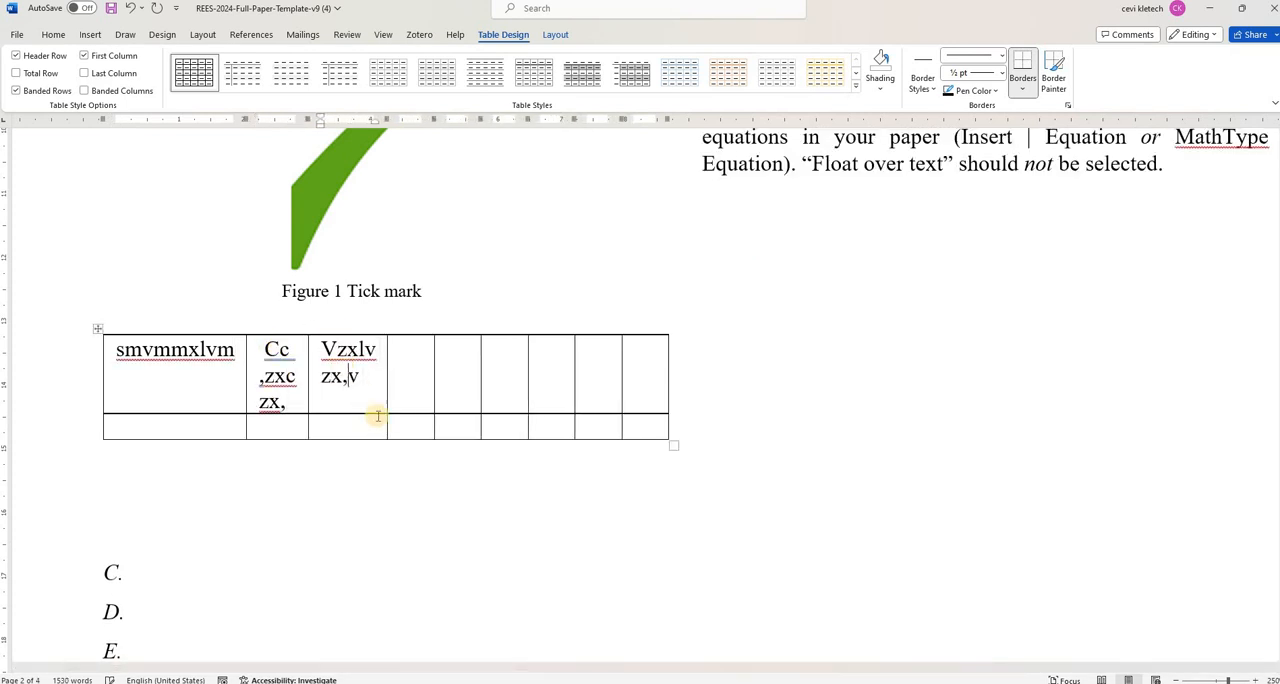
click(407, 403)
text(Vc x,V)
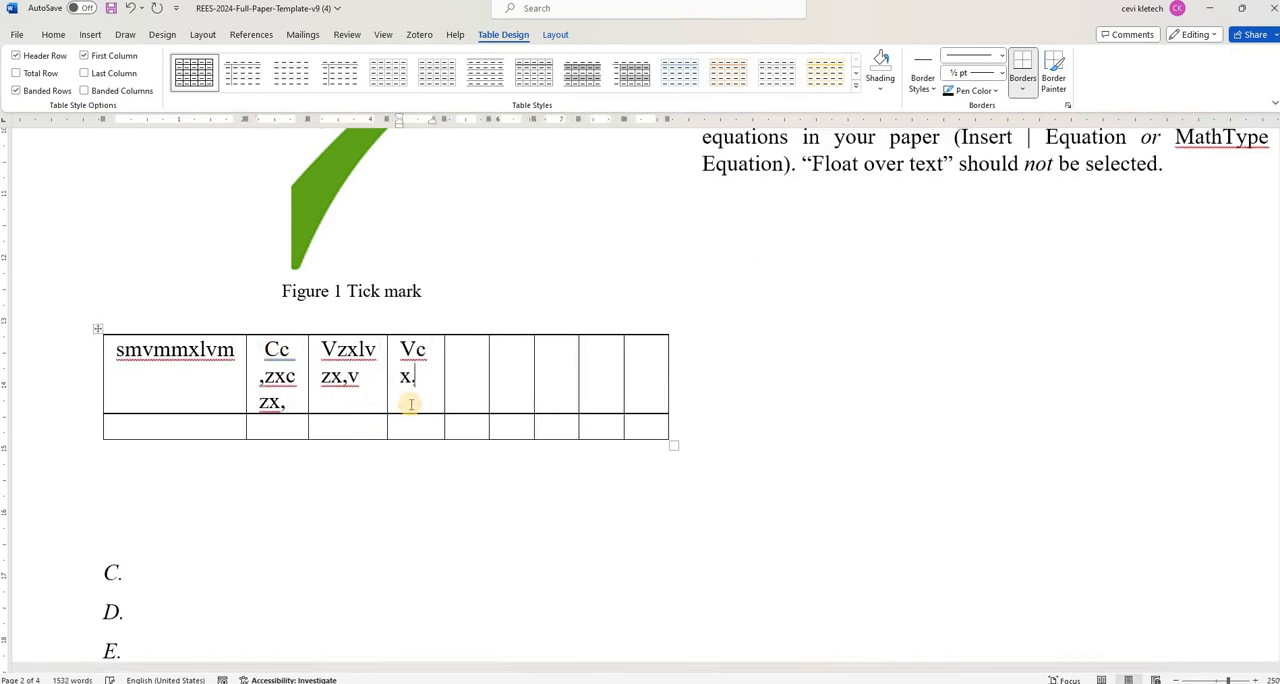
- Enter "dvsjvnkj" in the fifth cell and "Dcnvkmxnv m" in the sixth cell of the first row
click(470, 373)
text(dvsjvnkj)
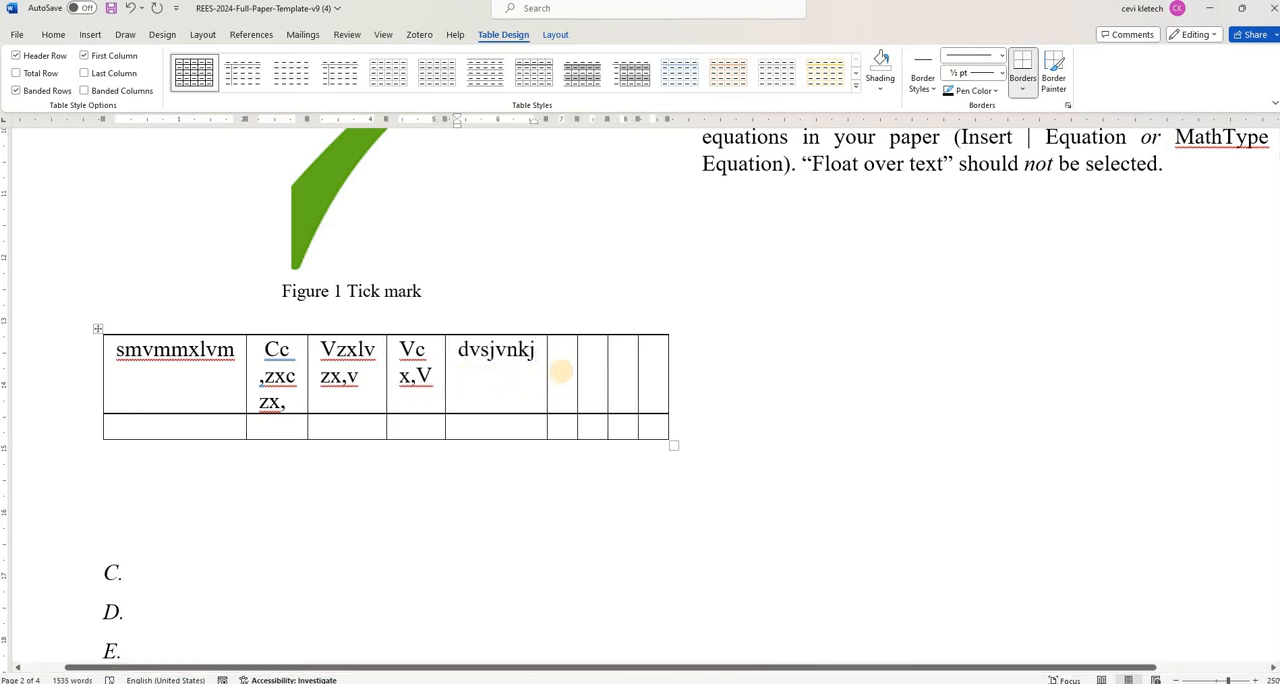
click(561, 371)
text(dcnvkmx nv m)
- Enlarge the table to about 15 cm wide so it extends across the second text column
click(603, 396)
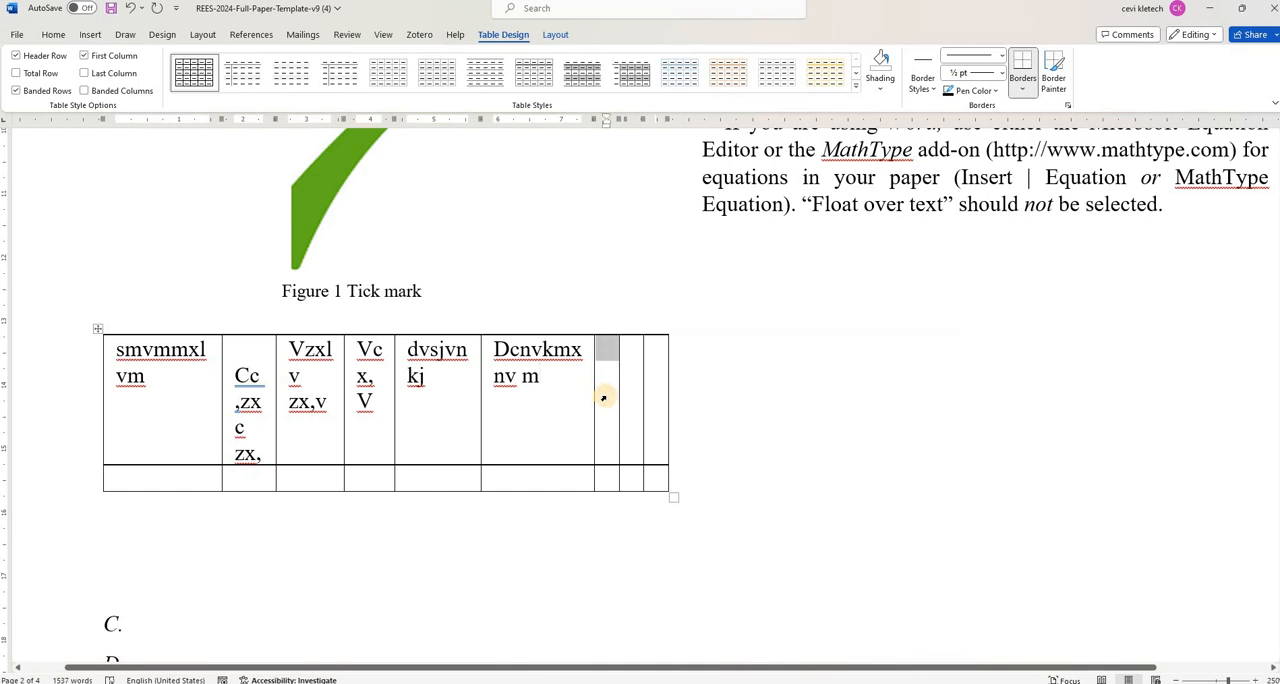
double_click(603, 398)
click(603, 398)
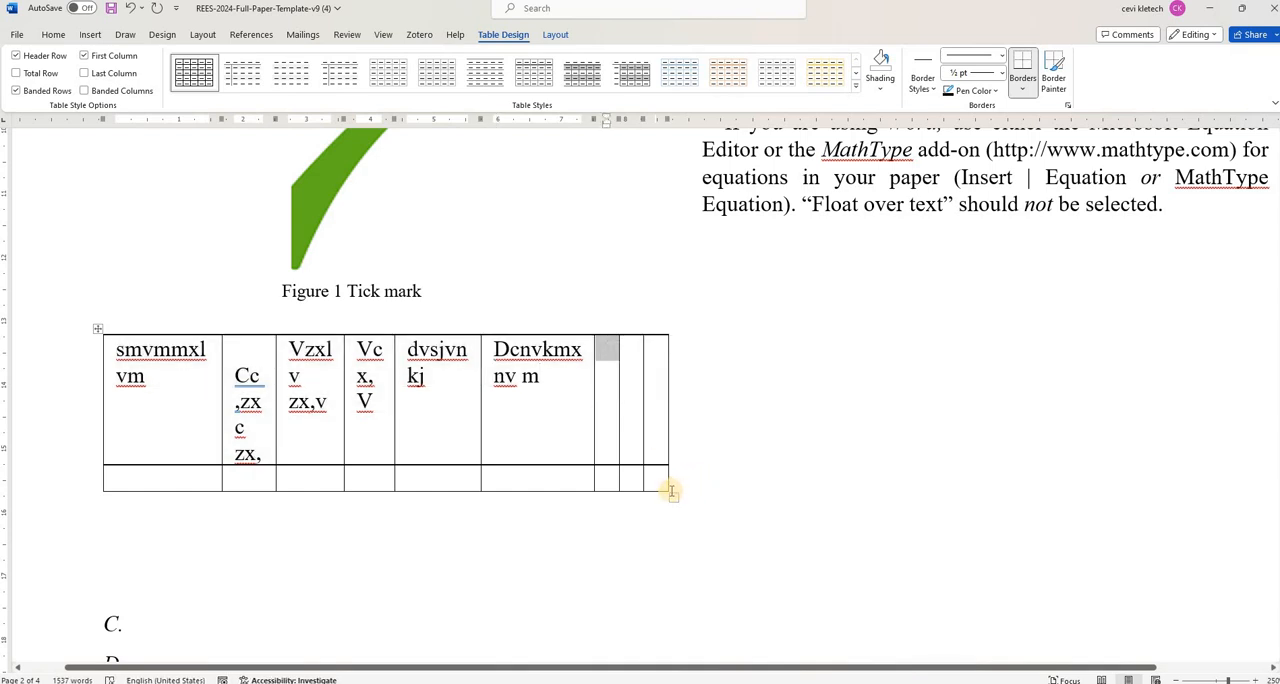
drag(670, 495, 1067, 550)
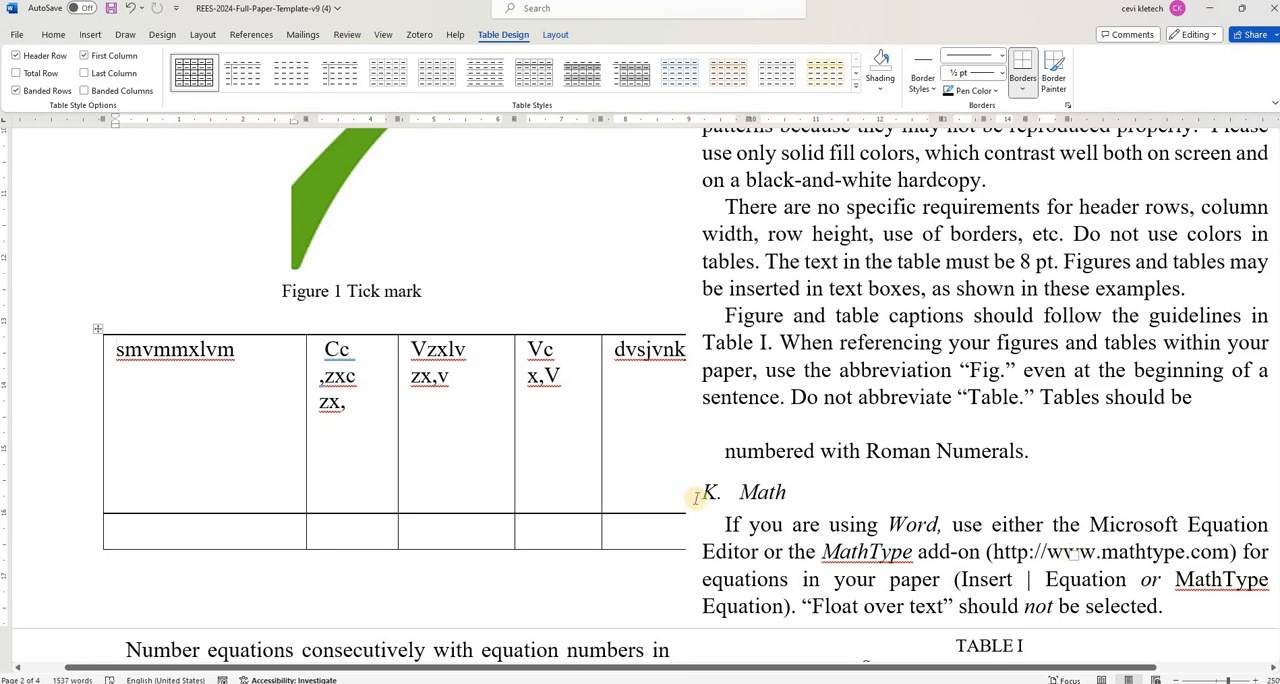
- Apply a one-column page layout to the whole selected table
click(100, 331)
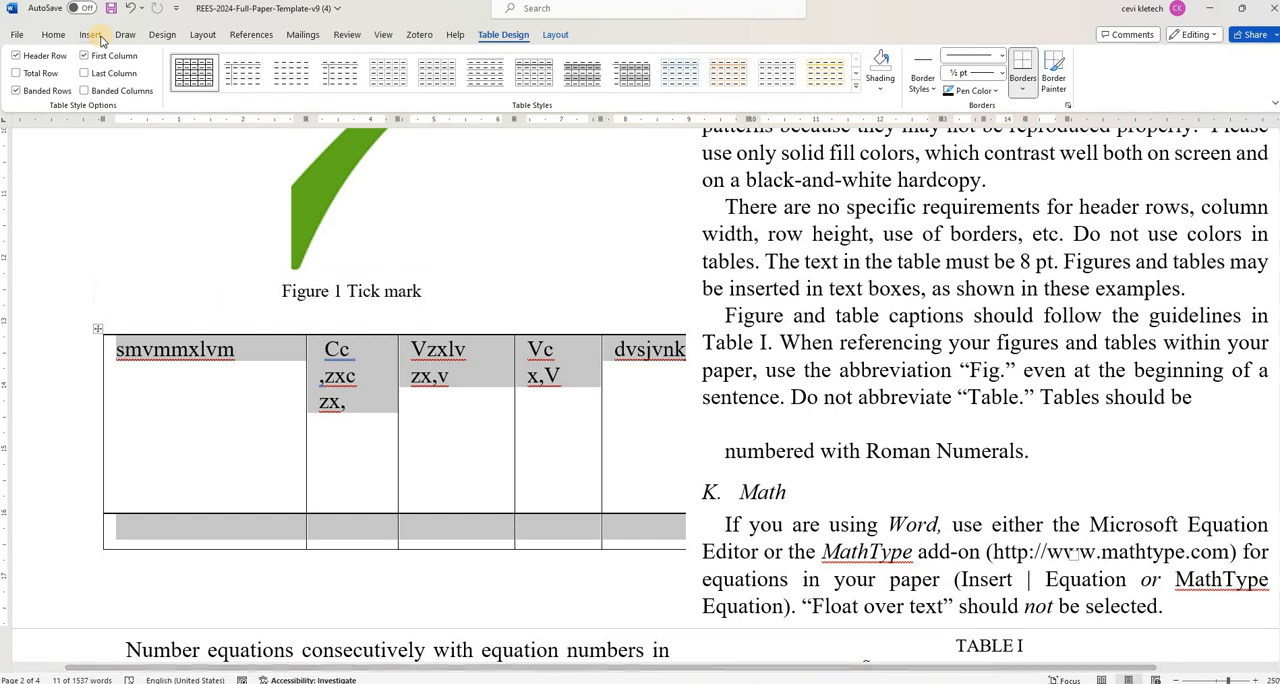
click(163, 36)
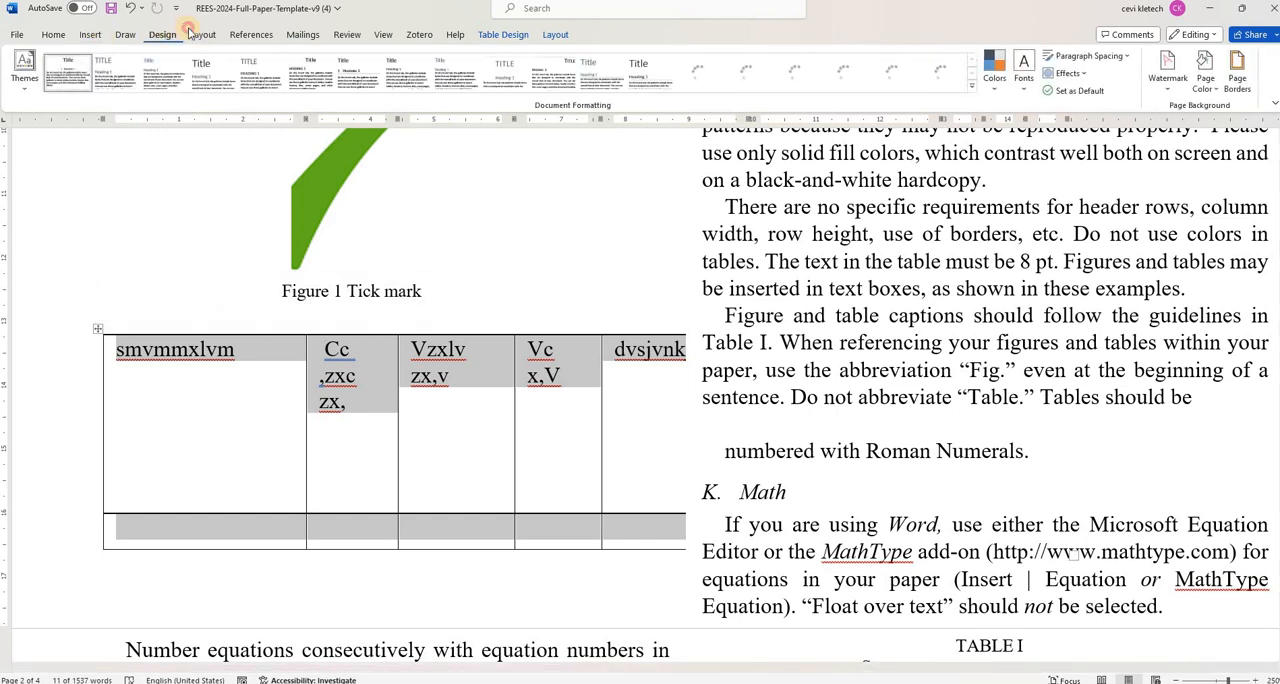
click(191, 33)
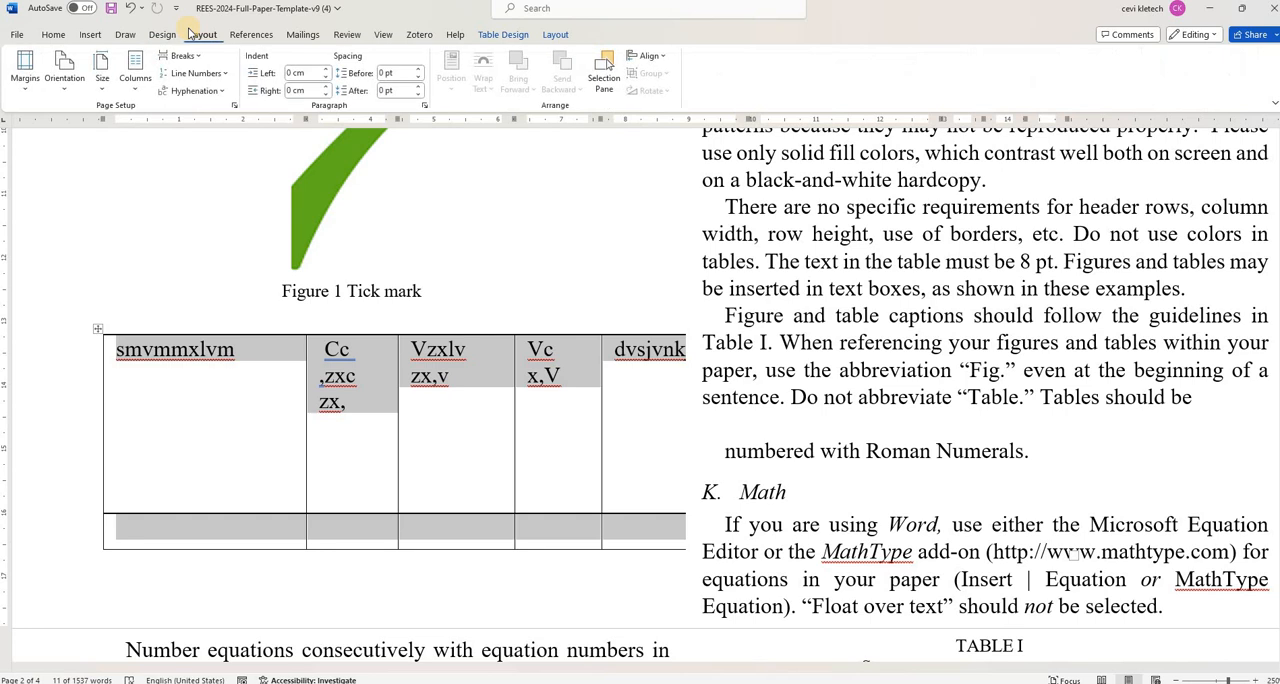
click(139, 92)
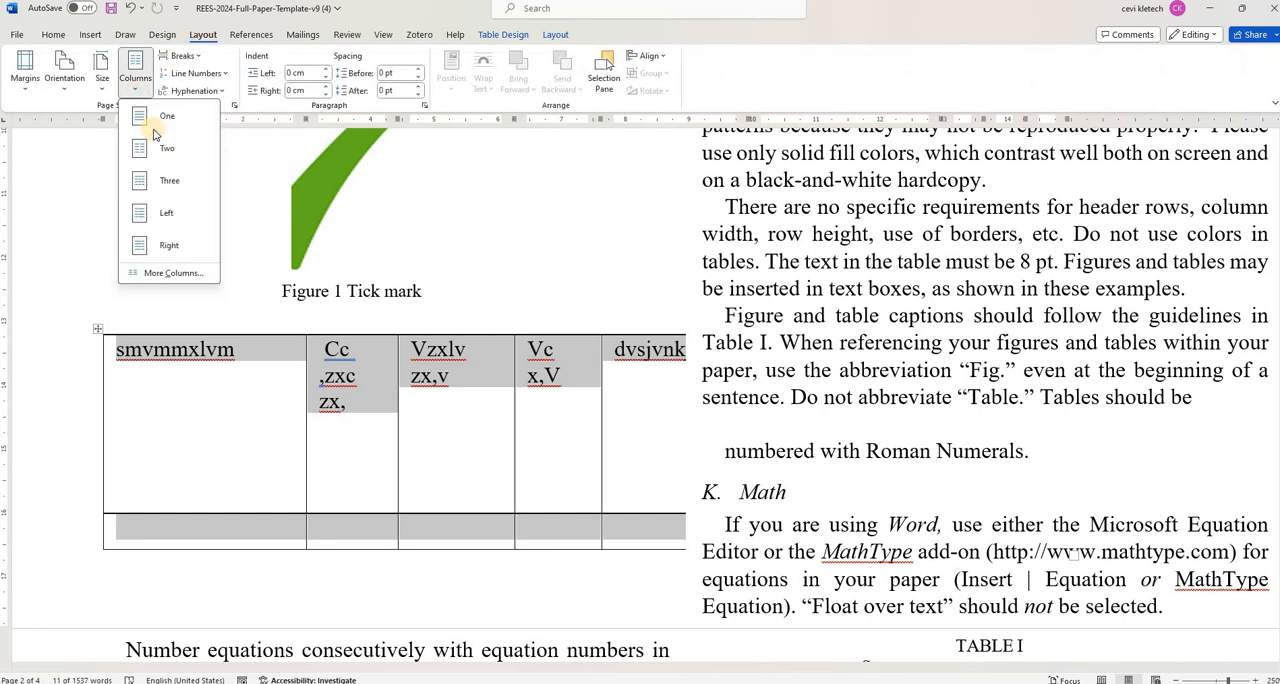
click(157, 119)
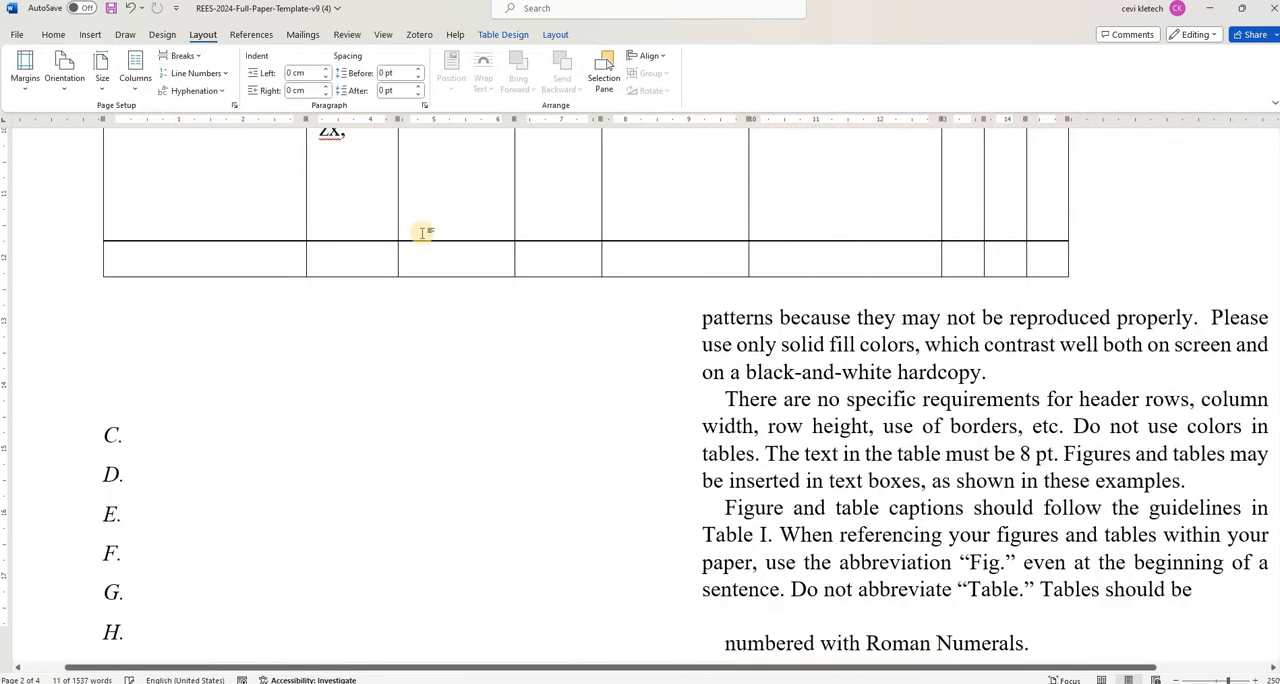
- Try to move the wide table slightly lower beneath the Fig. 1 caption, and undo the move
scroll(422, 233, up, 5)
scroll(422, 233, down, 9)
scroll(423, 233, up, 10)
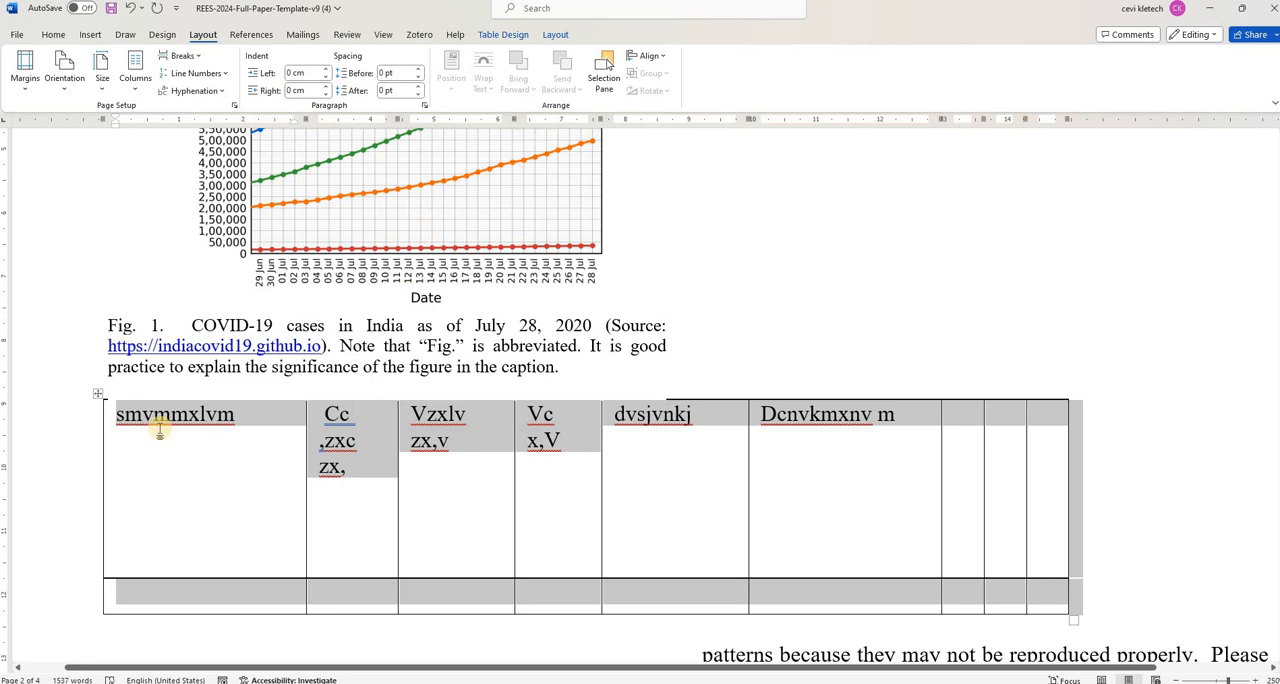
drag(98, 393, 130, 466)
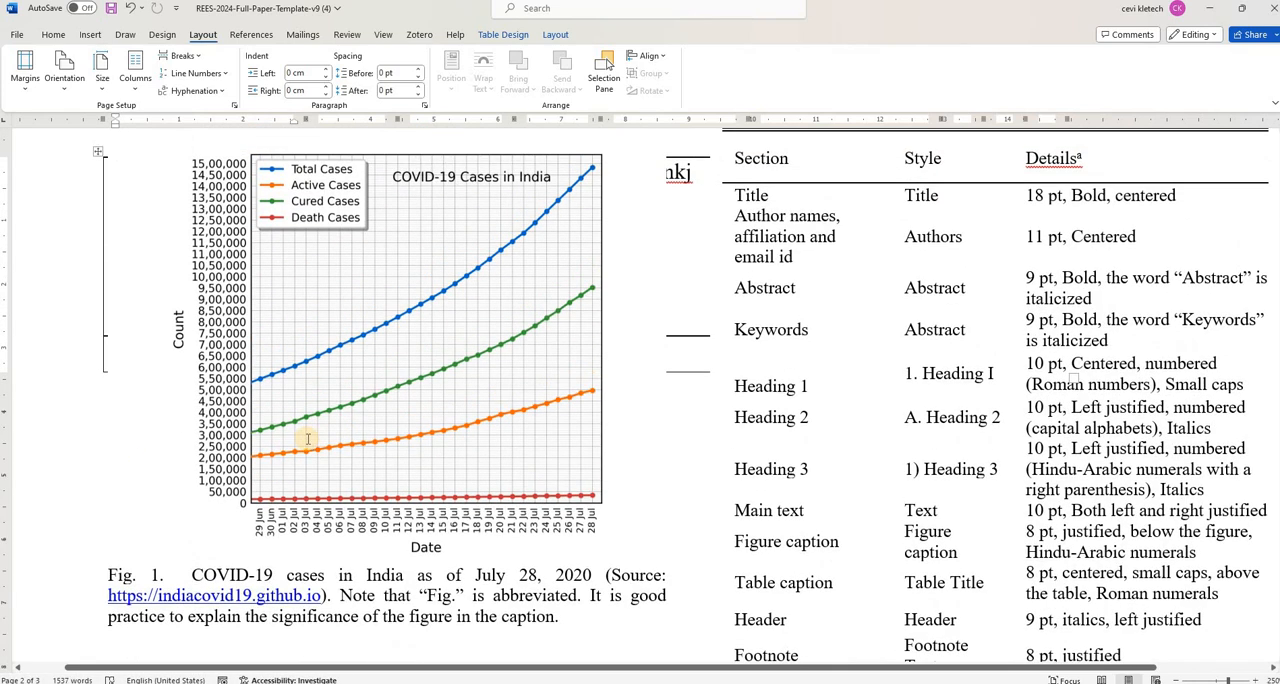
scroll(307, 439, down, 10)
scroll(307, 446, up, 10)
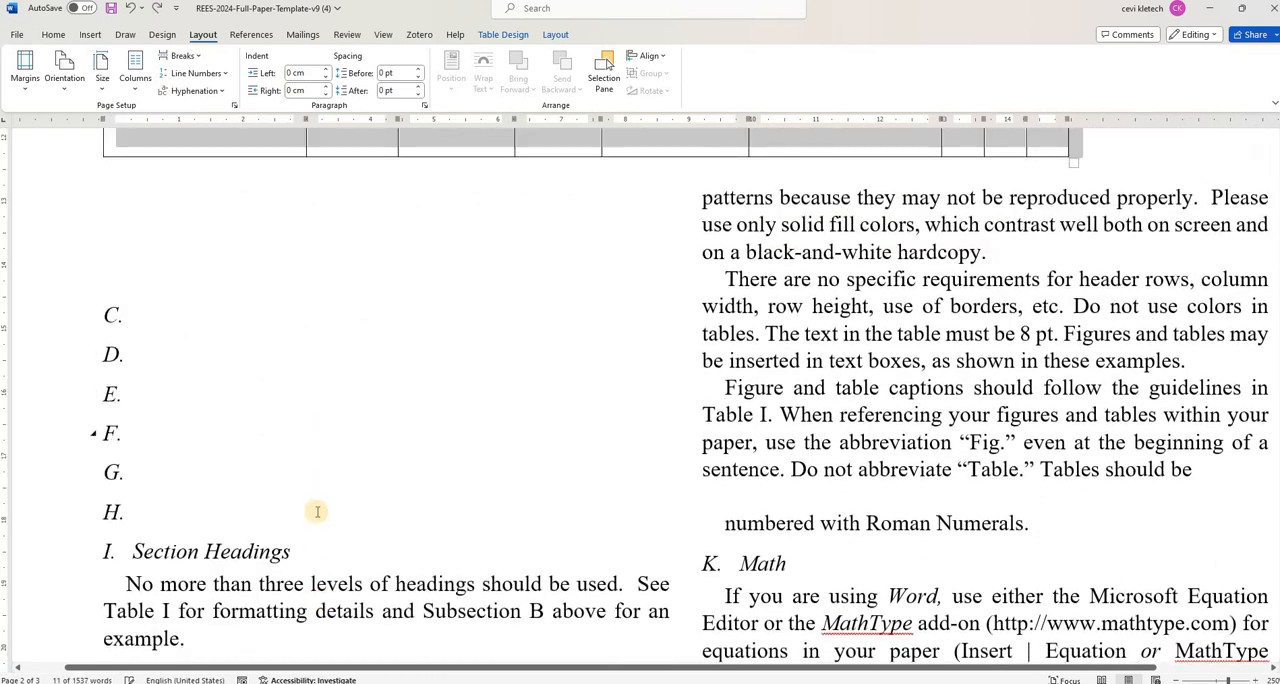
scroll(201, 480, up, 1)
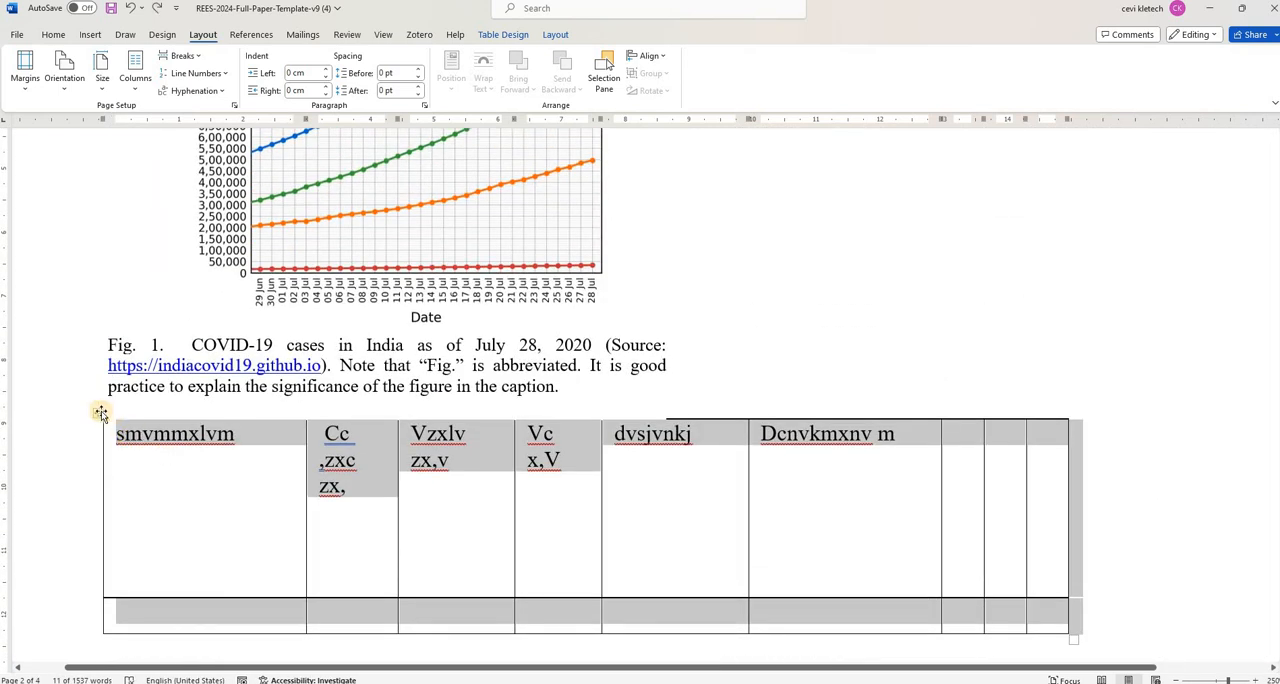
- Insert a "Table 1" caption for the whole table, using the Table label and the Above selected item position
click(98, 410)
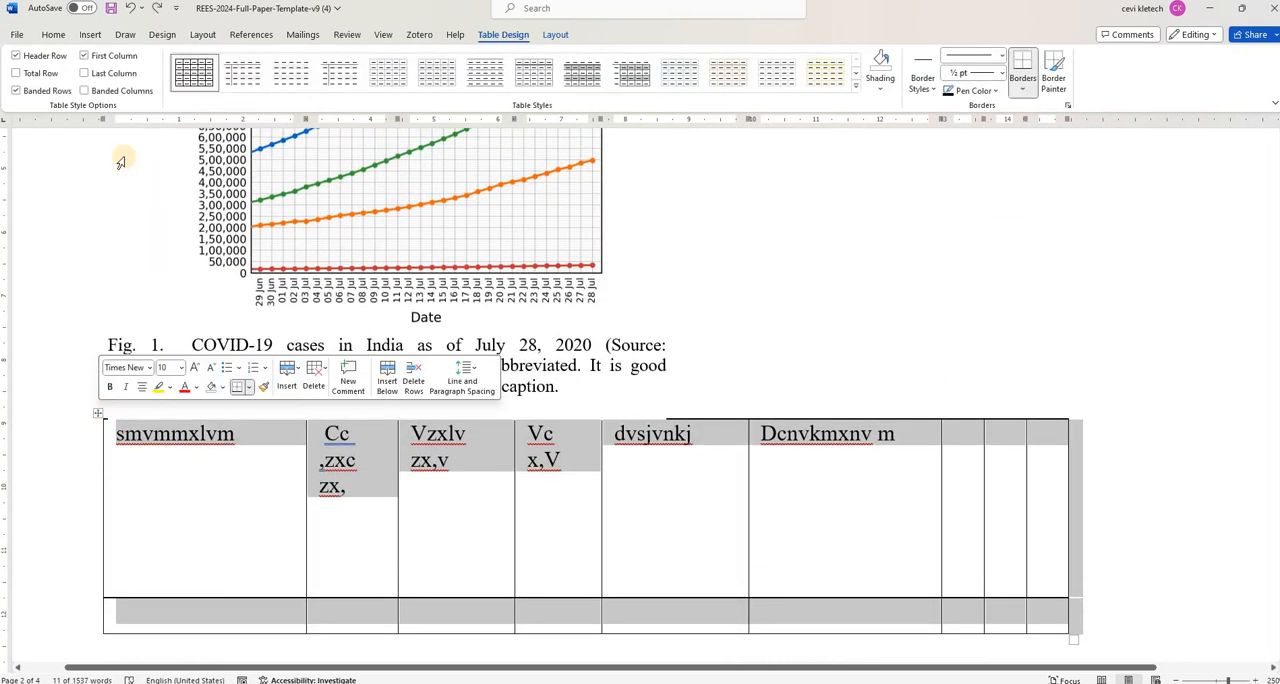
click(250, 36)
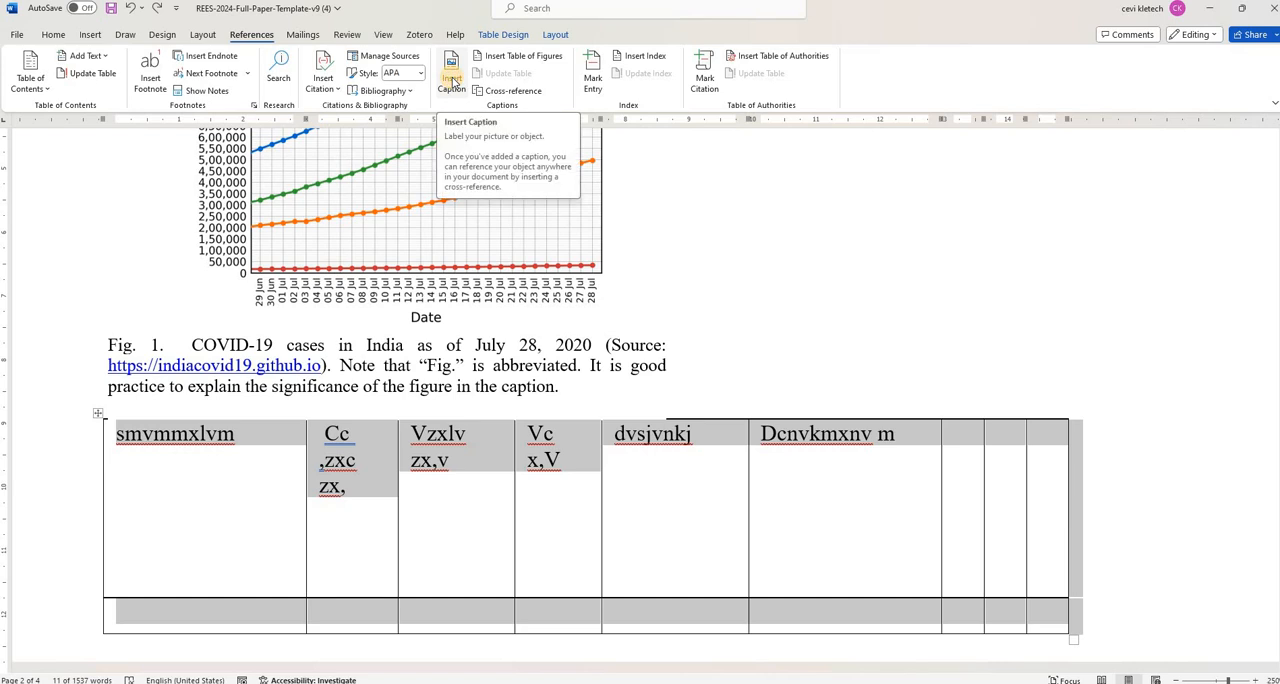
click(452, 80)
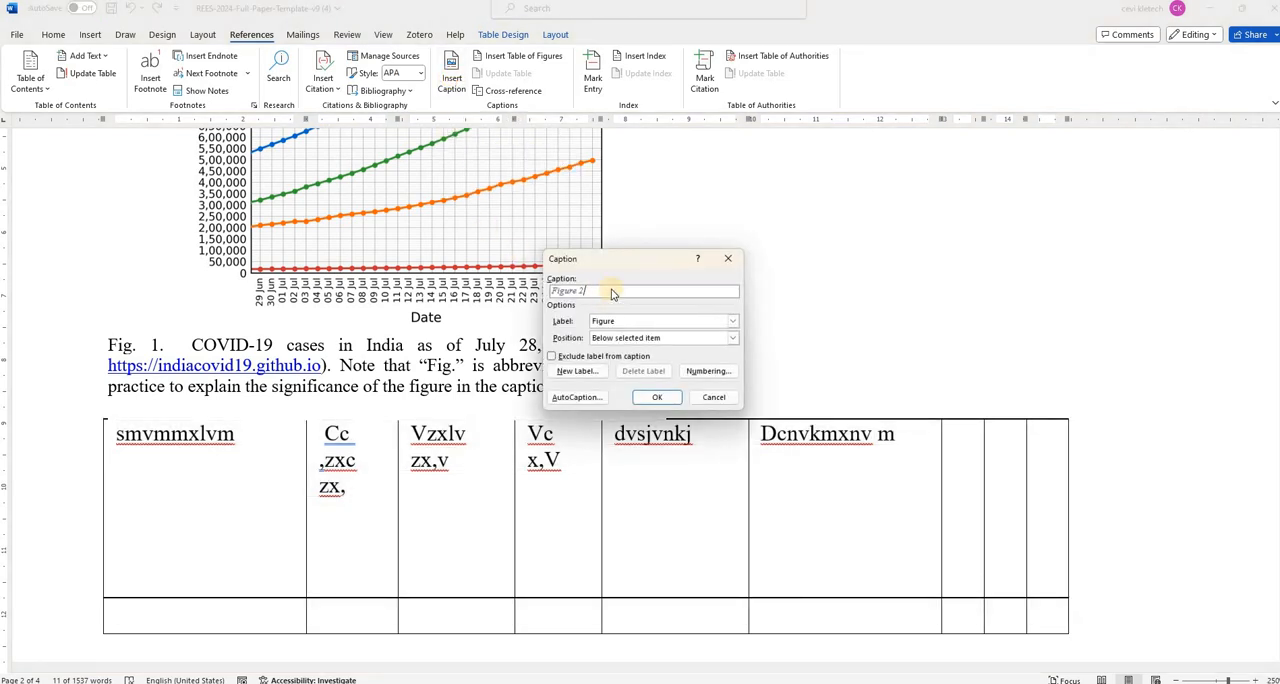
click(732, 321)
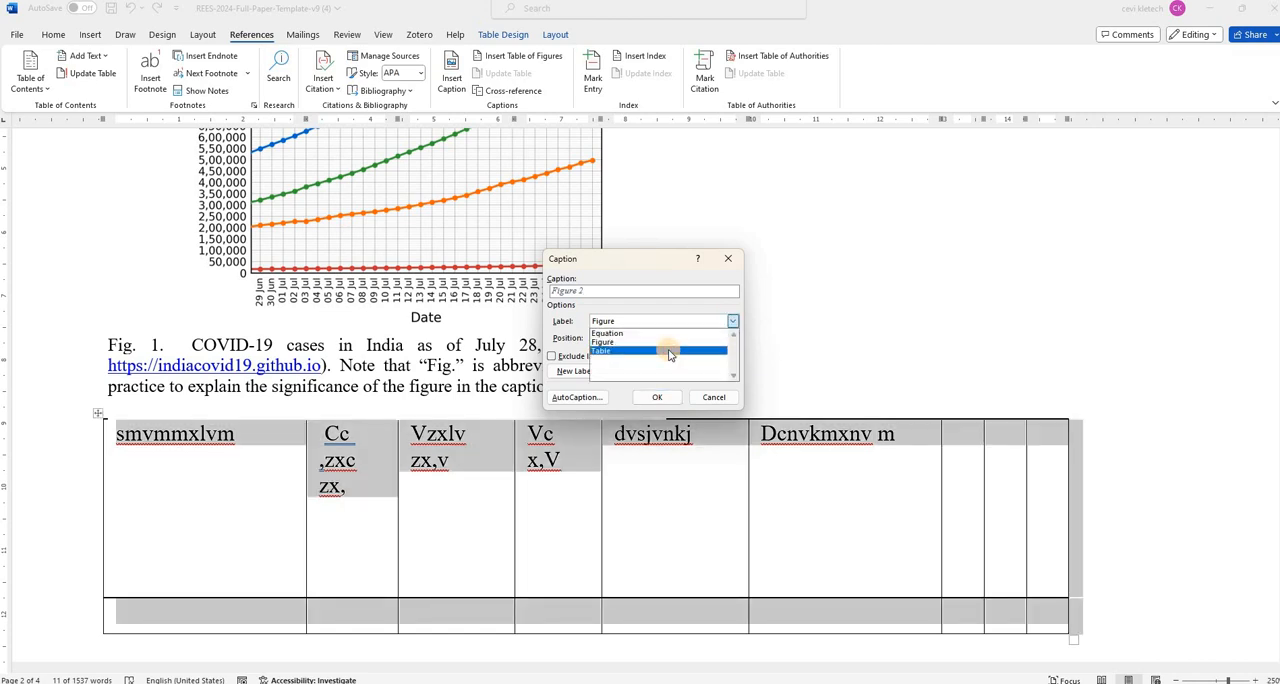
click(670, 352)
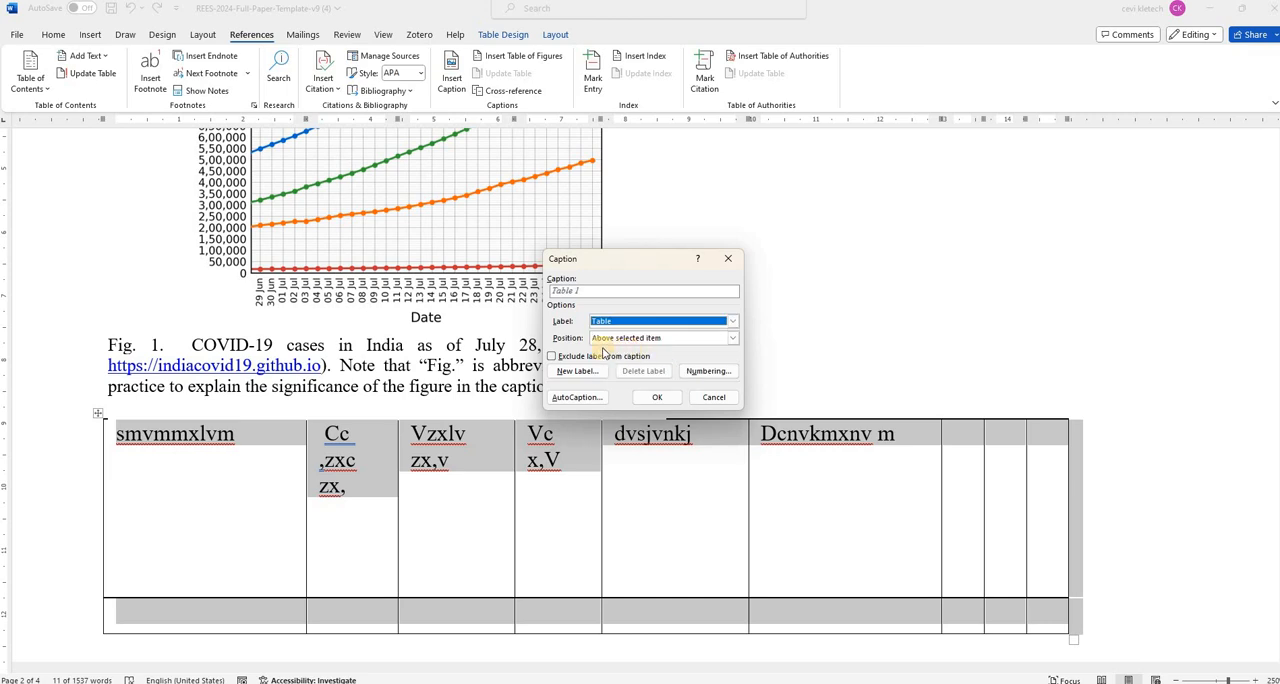
click(684, 340)
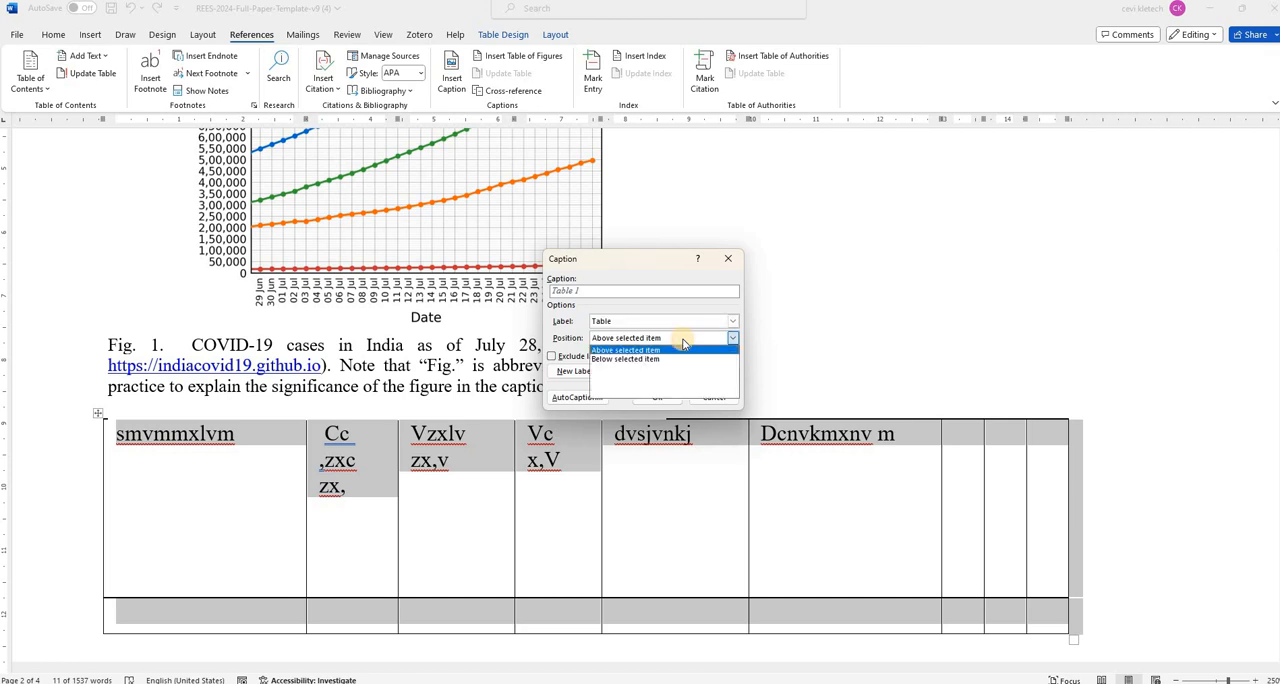
click(734, 325)
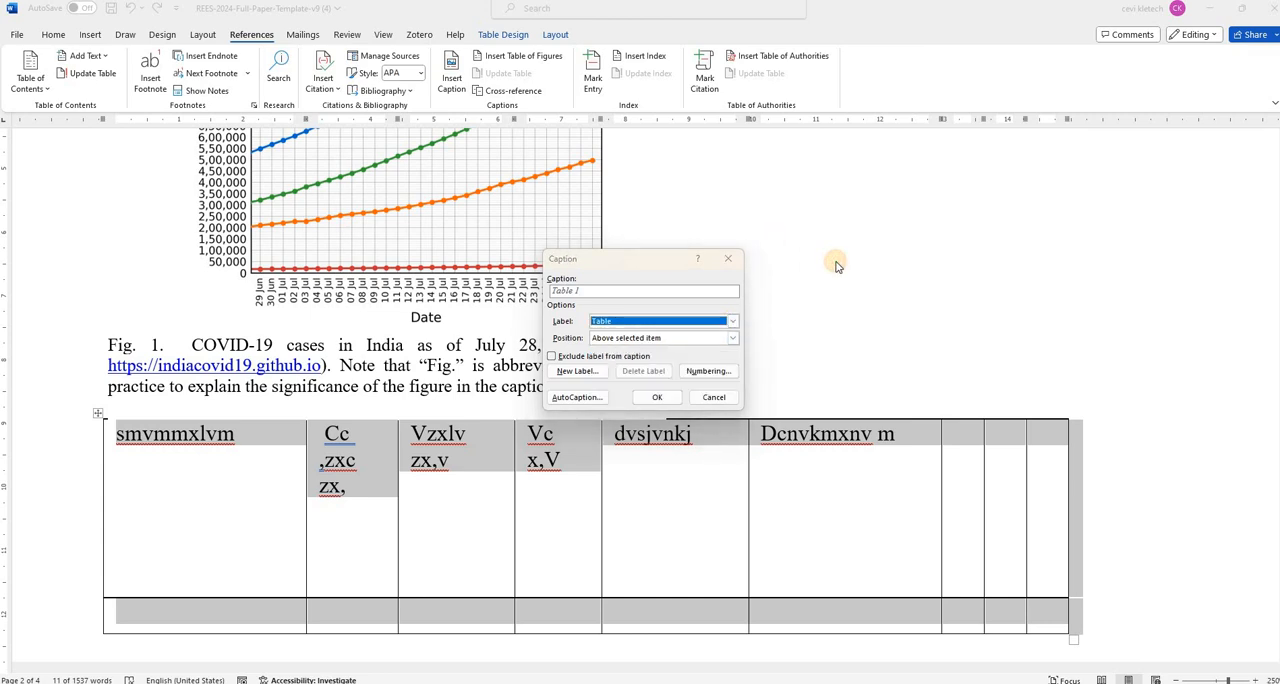
click(657, 397)
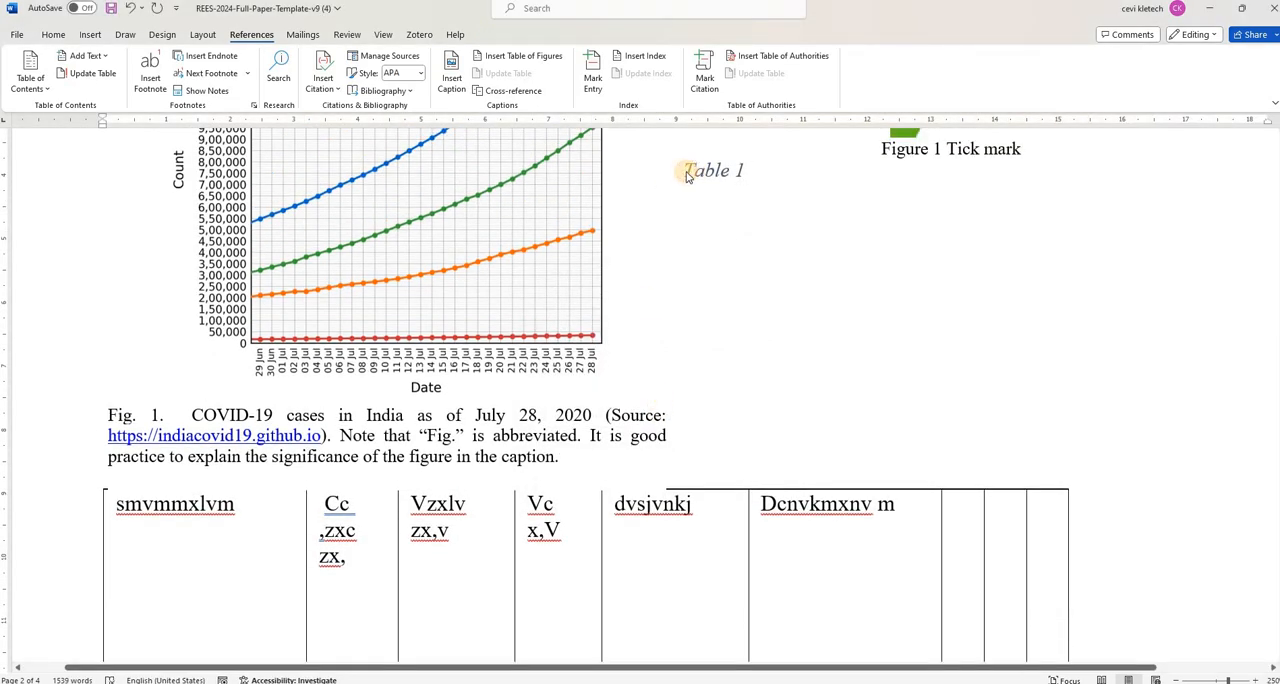
- Add blank lines before the Table 1 caption to bring it down directly above the table
double_click(687, 172)
click(687, 175)
key(Return)
key(Return)
key(Return)
key(Return)
key(Return)
key(Return)
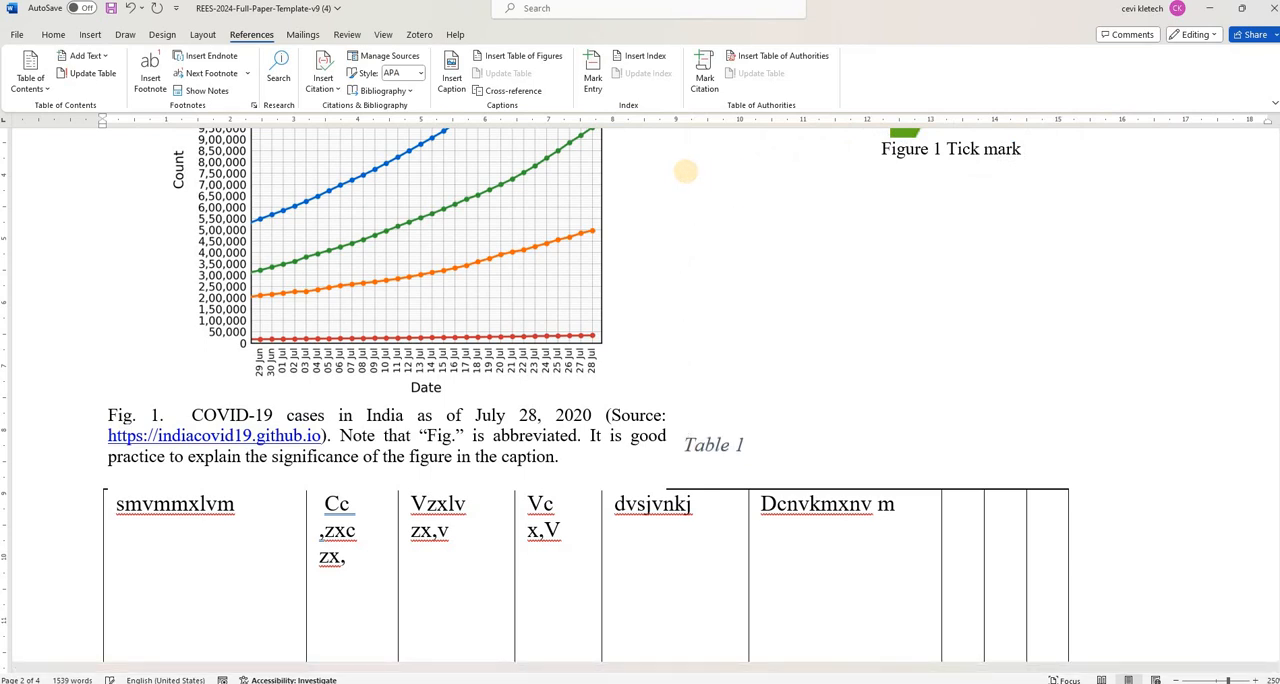
key(Return)
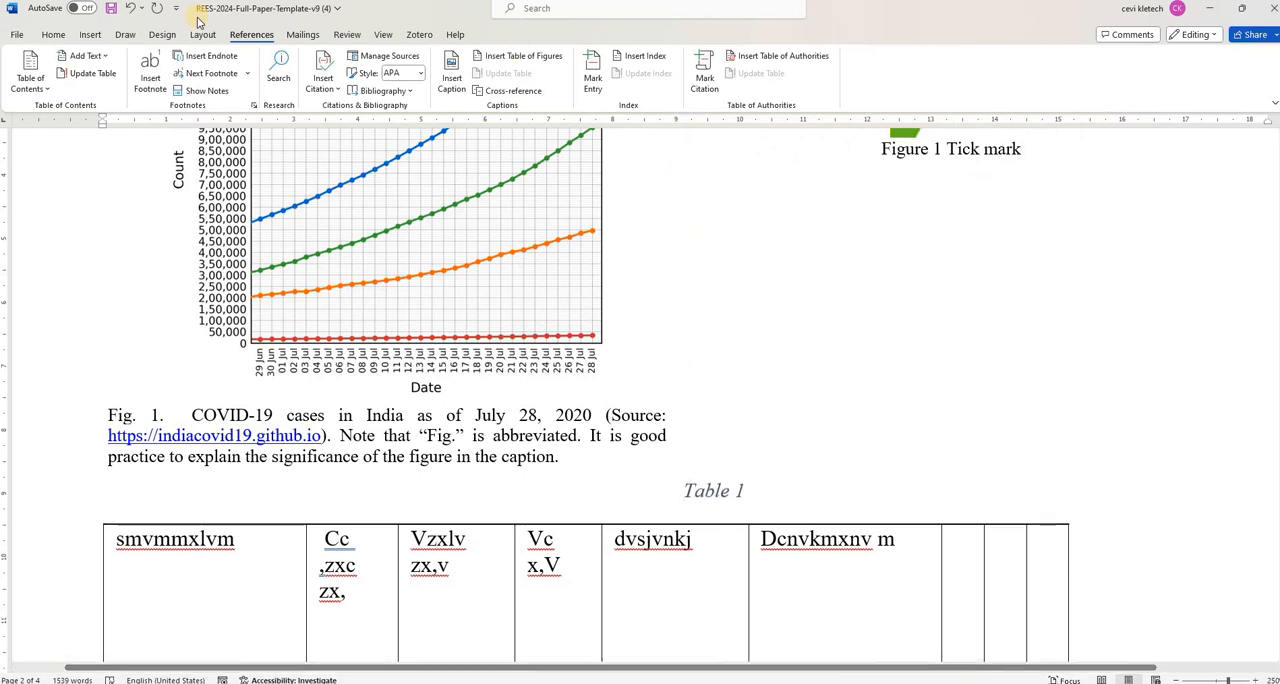
- Try centre alignment on the Table 1 caption and switch it to right alignment
click(53, 34)
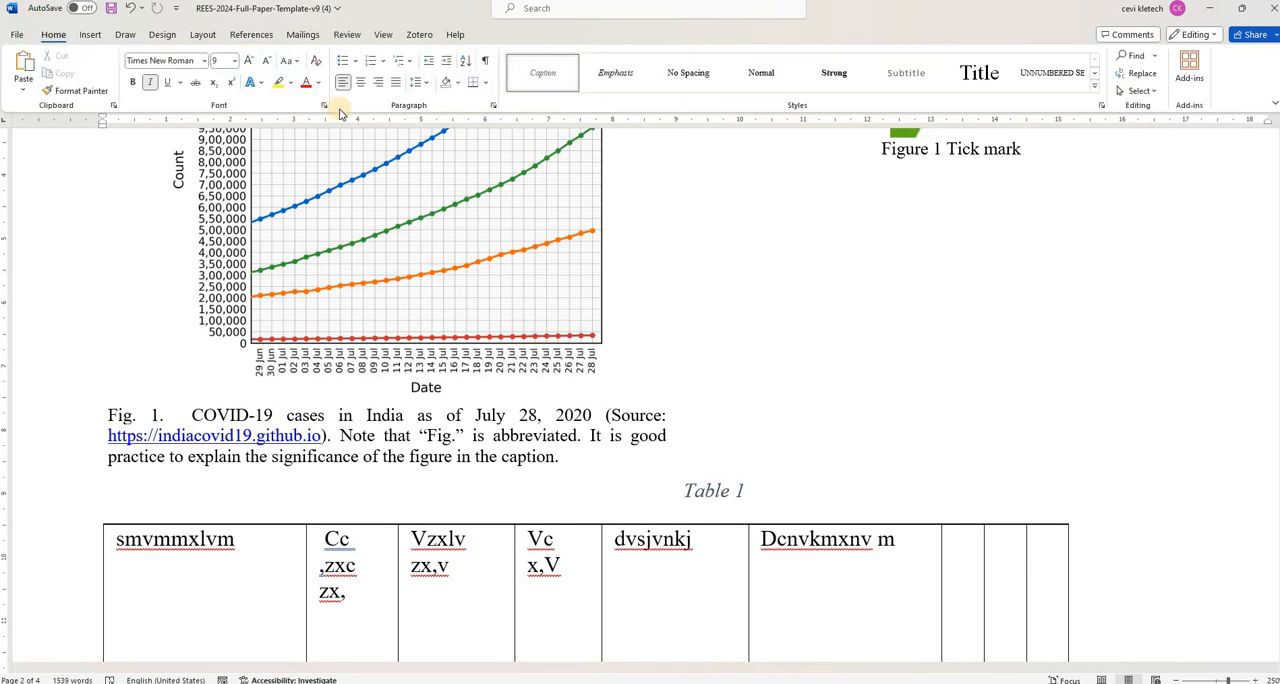
click(364, 84)
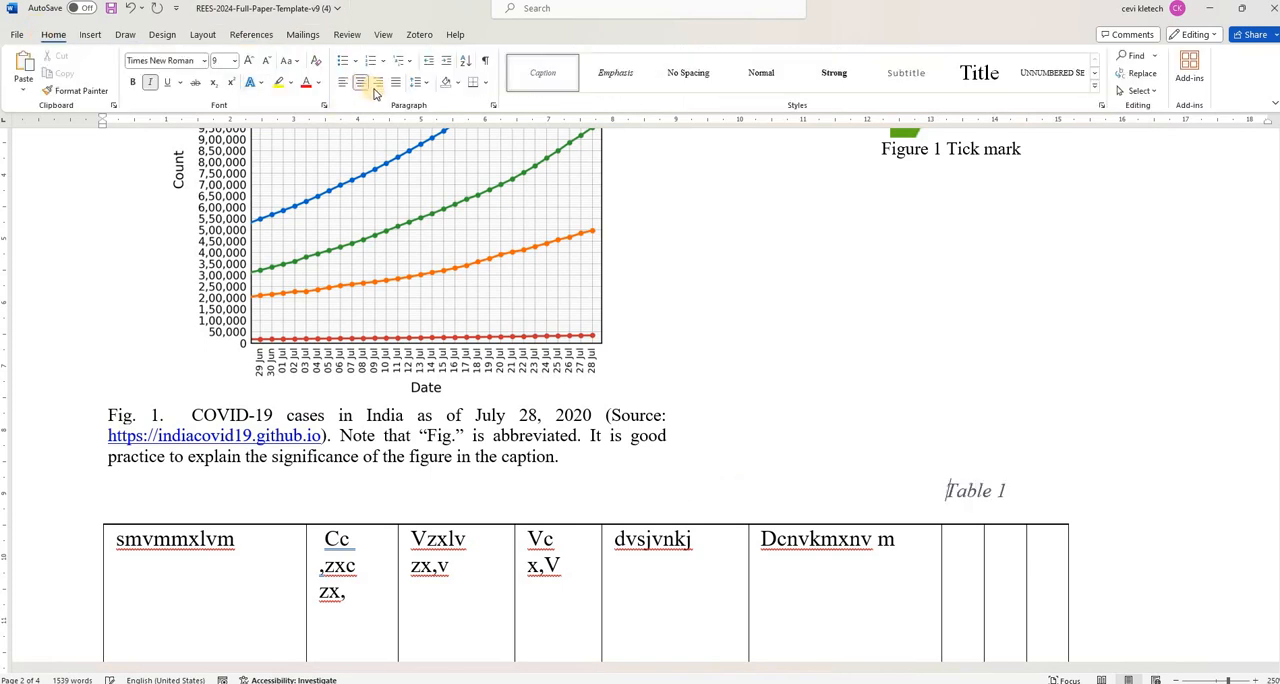
click(376, 87)
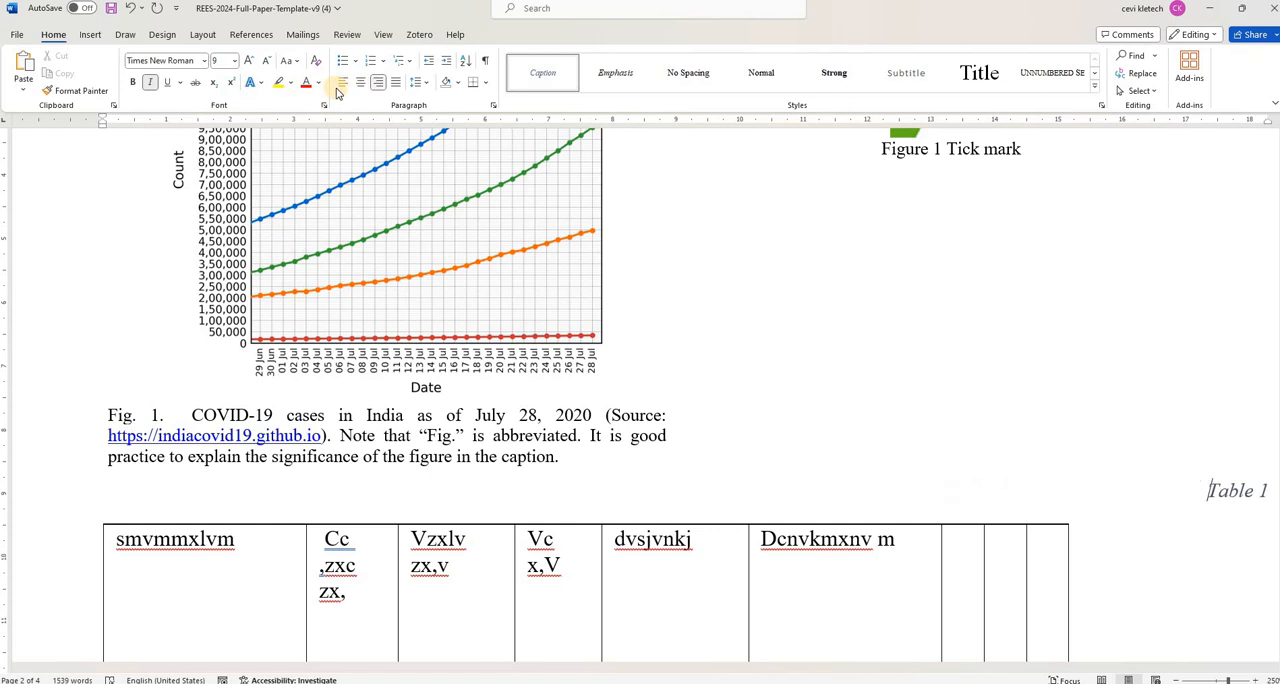
- Left-align the Table 1 caption above the wide table
click(343, 89)
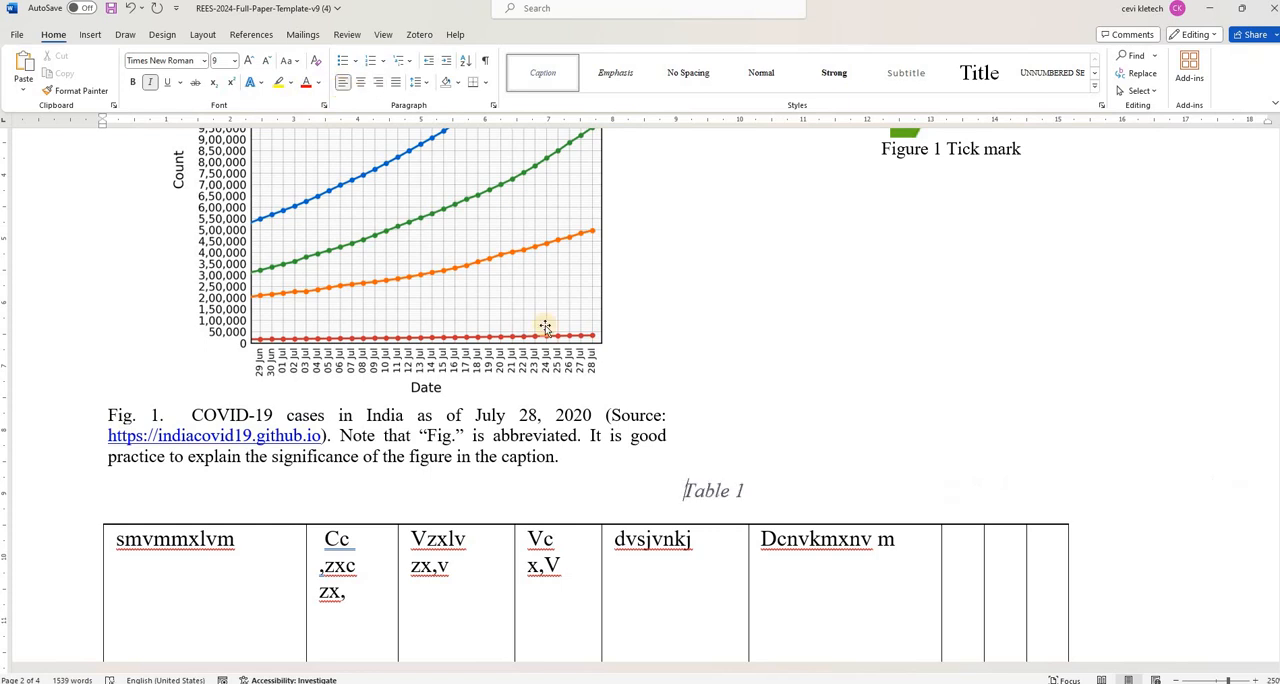
scroll(660, 400, down, 2)
scroll(662, 410, down, 3)
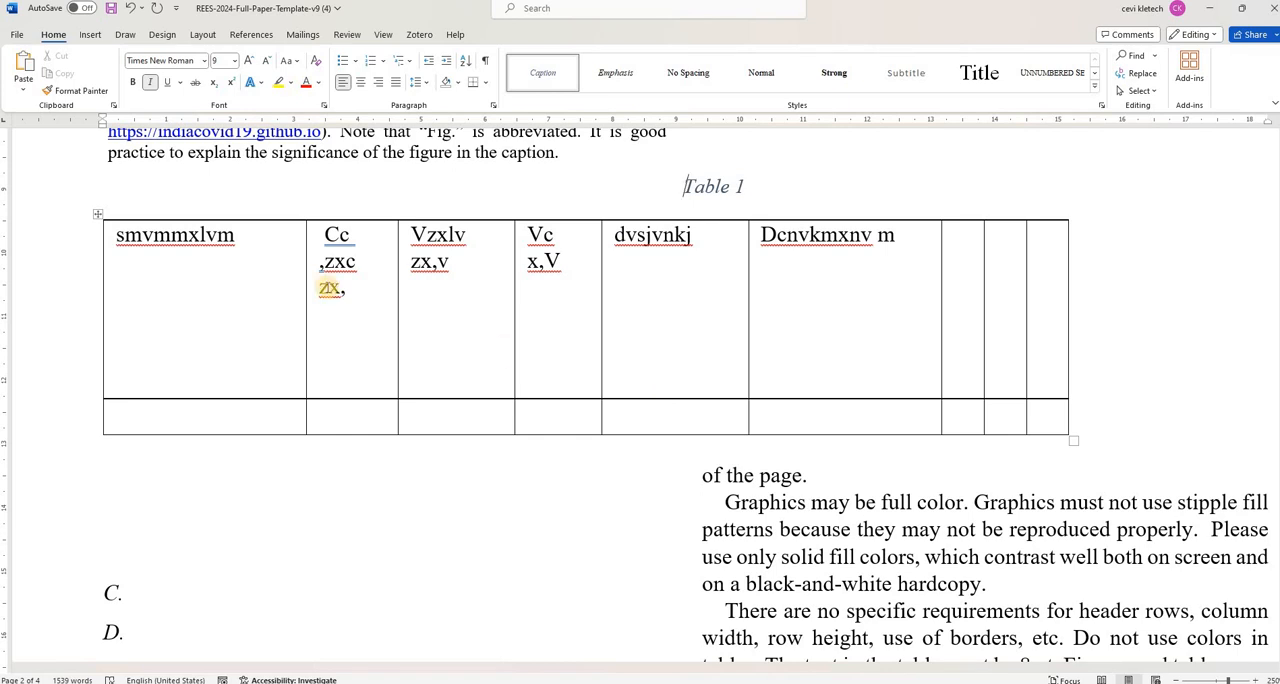
- Apply AutoFit to Contents to the whole table below the Table 1 caption
right_click(100, 218)
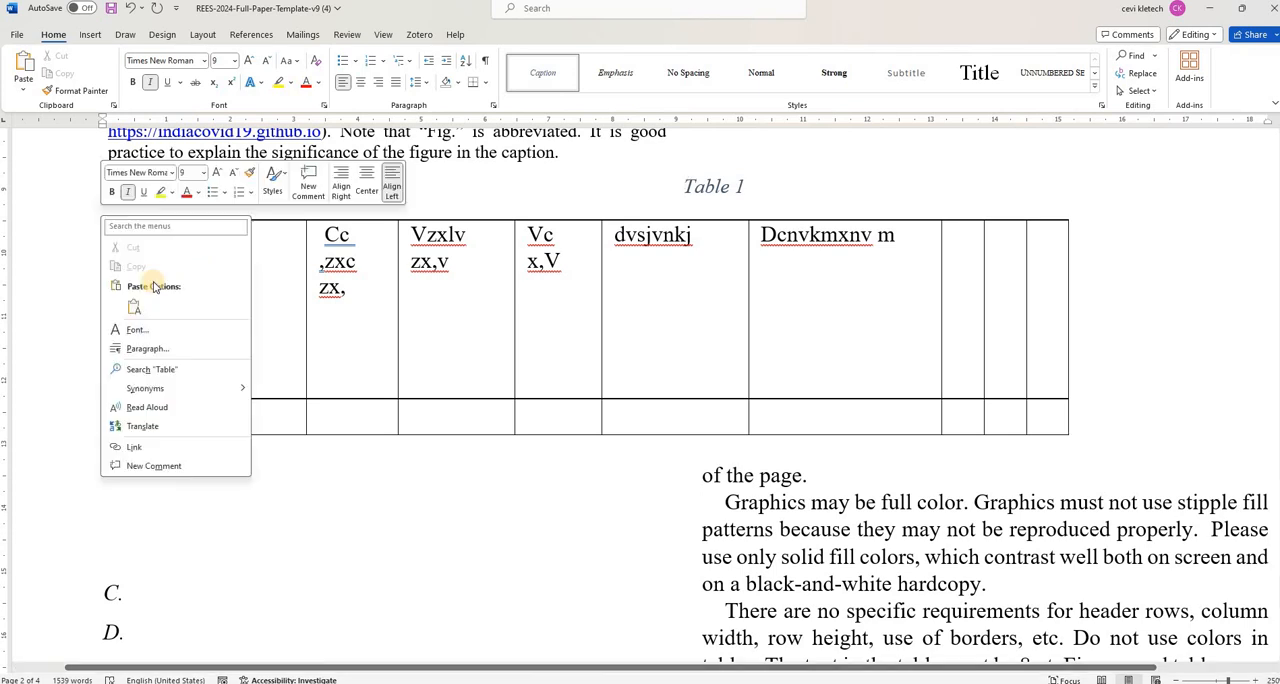
key(Escape)
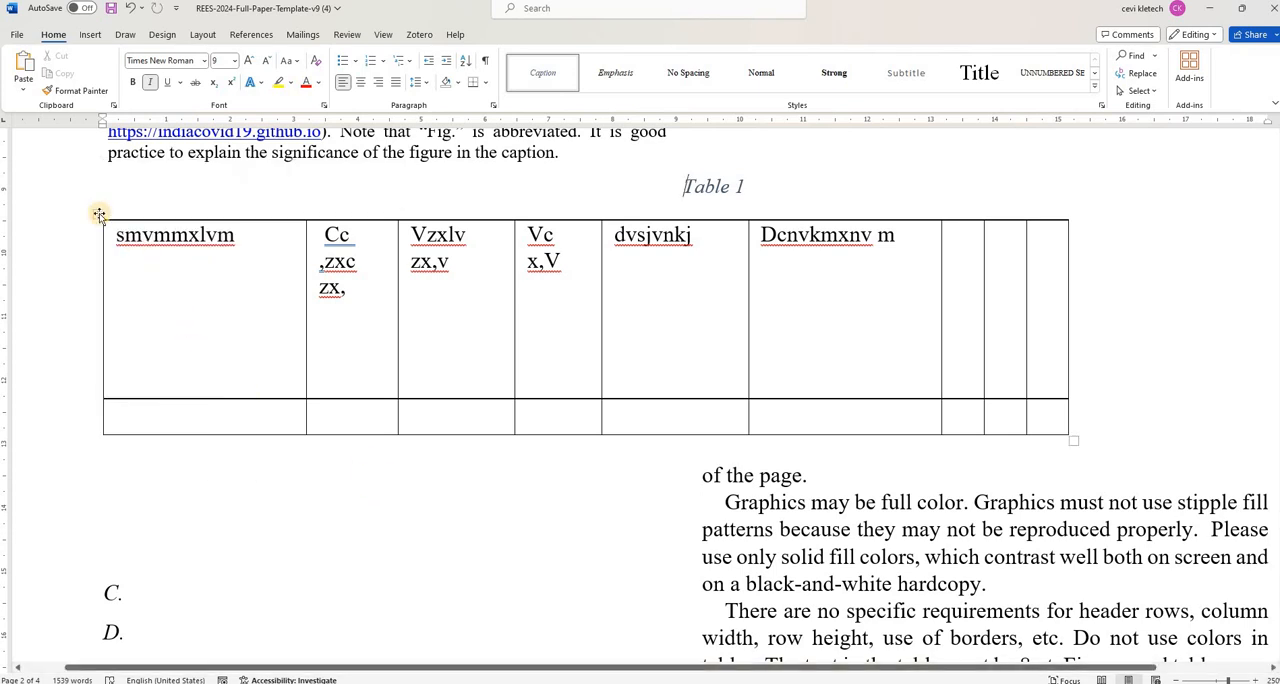
click(100, 215)
right_click(100, 215)
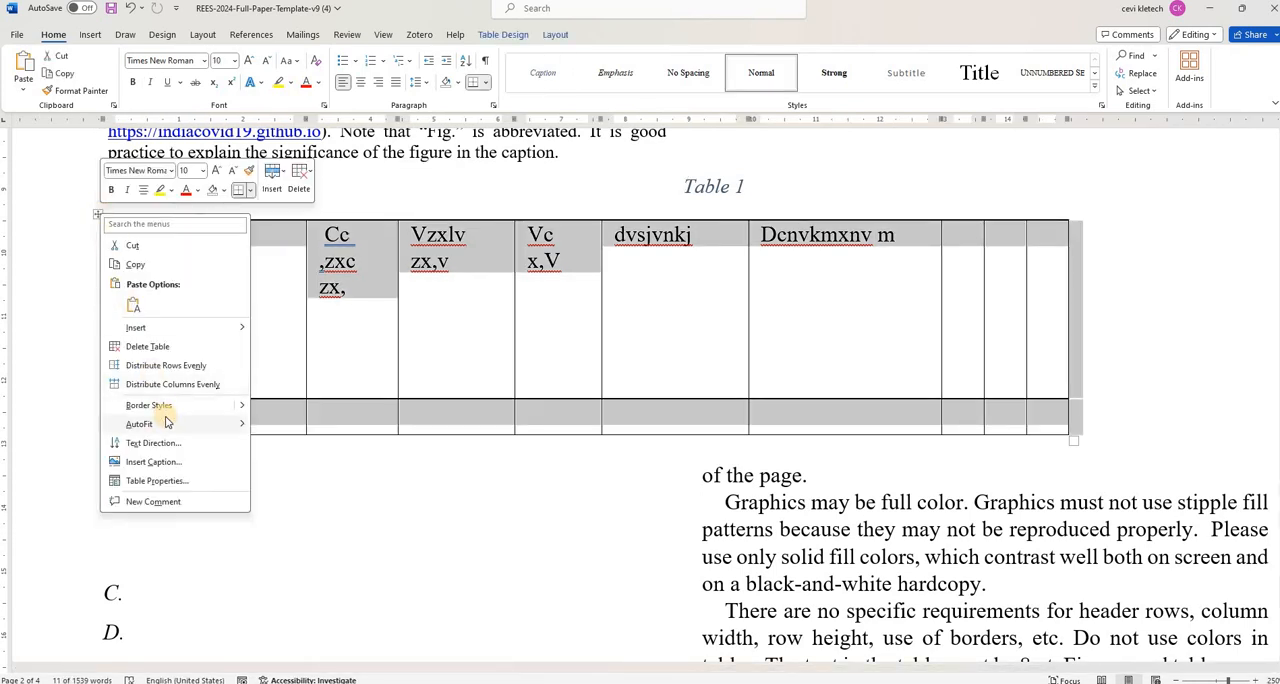
mouse_move(167, 423)
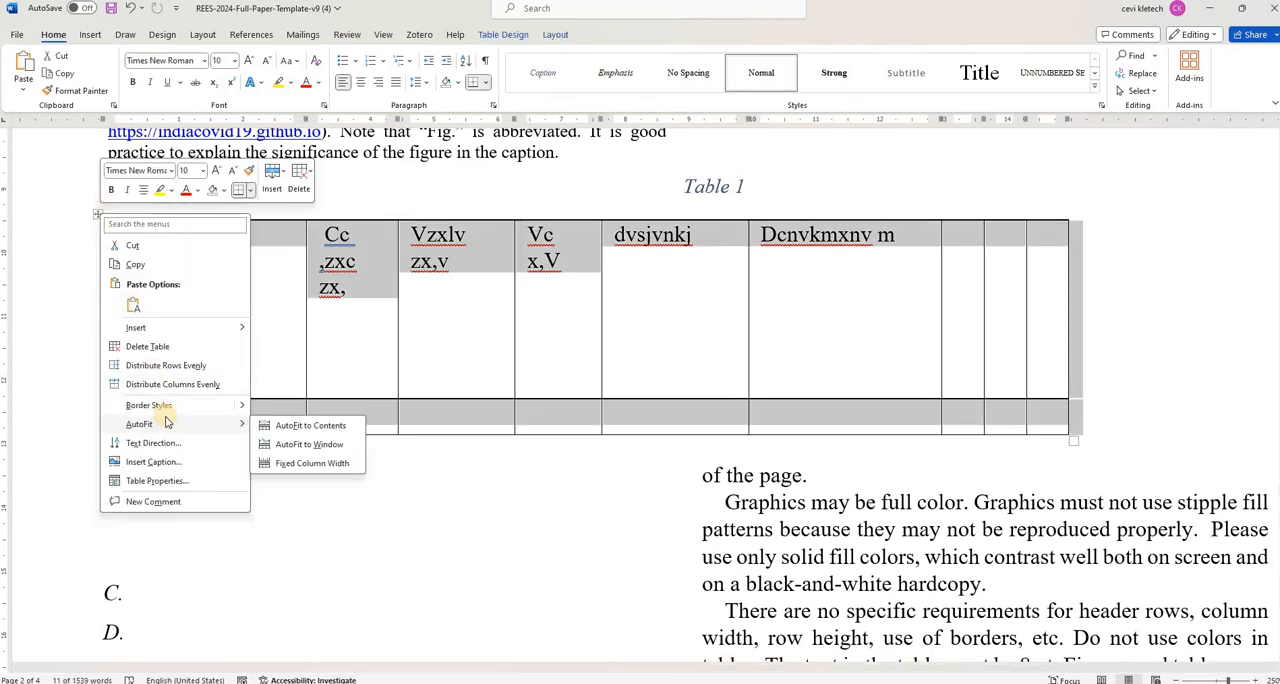
click(313, 429)
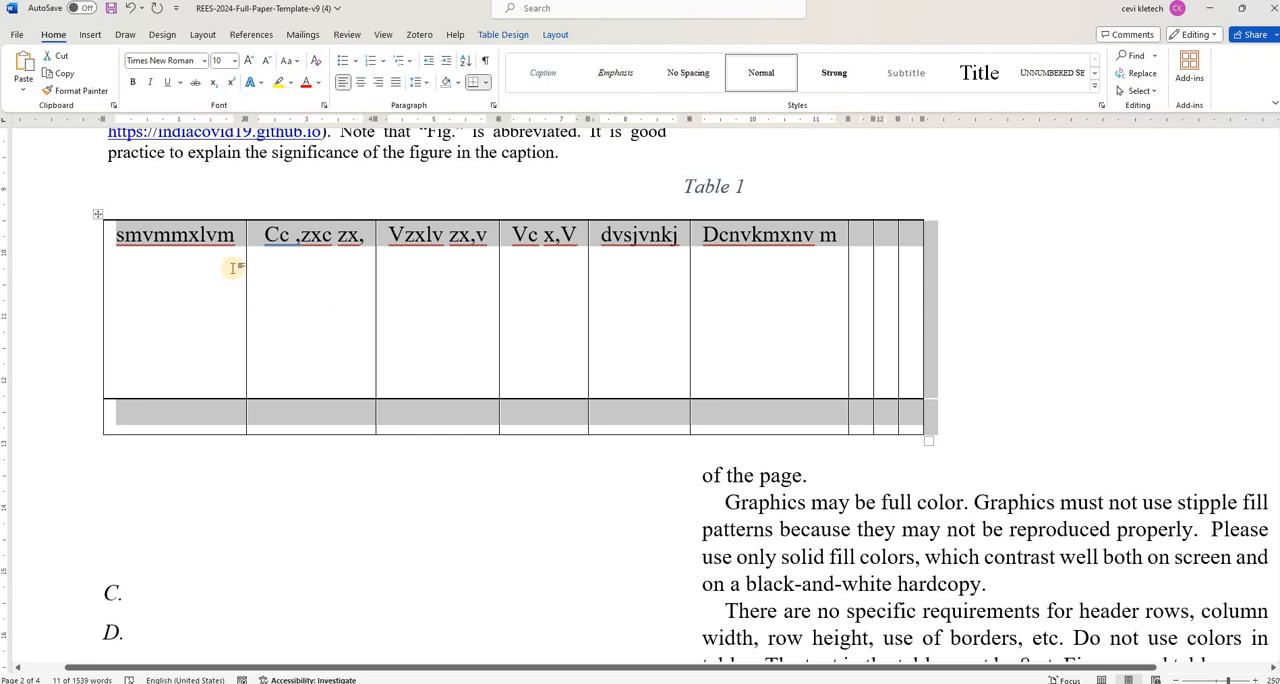
- Apply AutoFit to Window to the whole table, and set it to Fixed Column Width
right_click(96, 213)
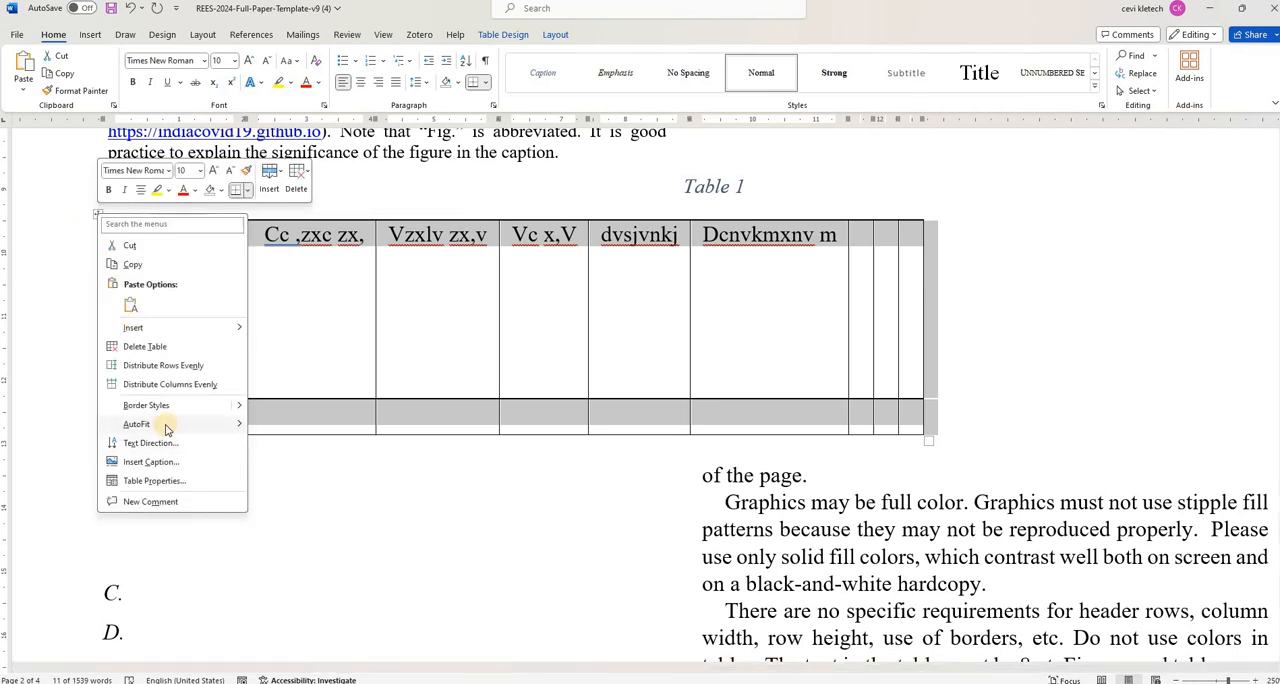
click(298, 442)
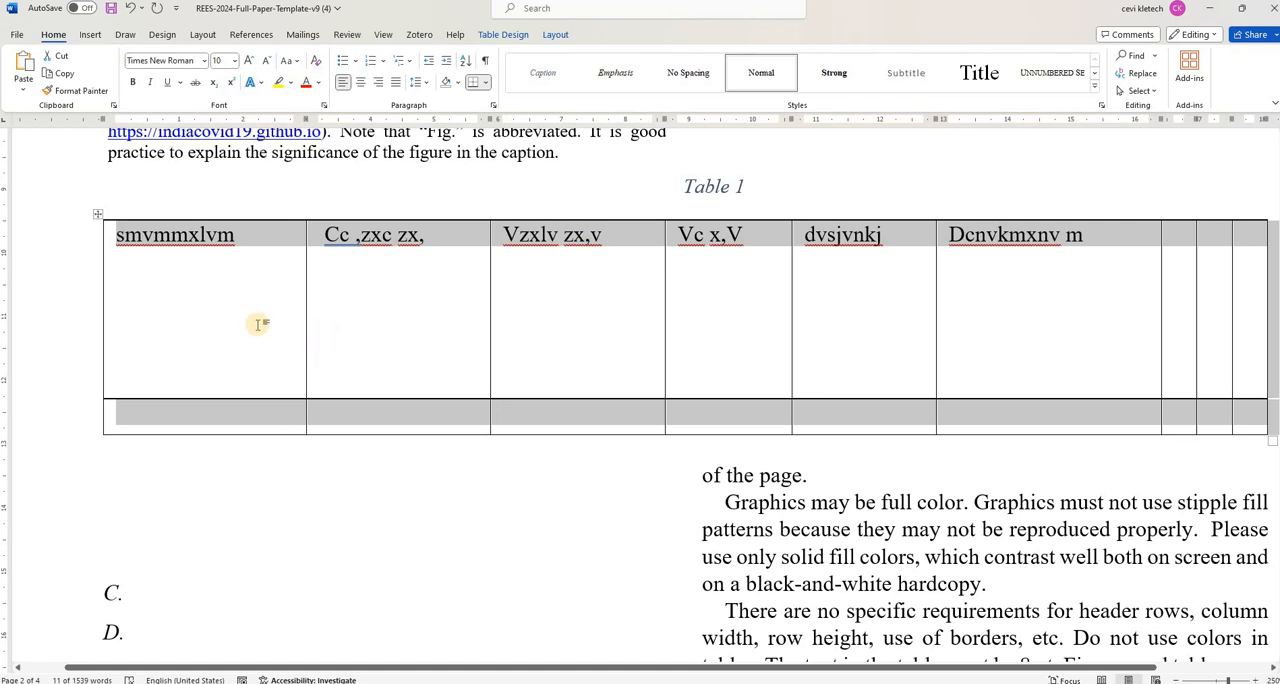
right_click(98, 216)
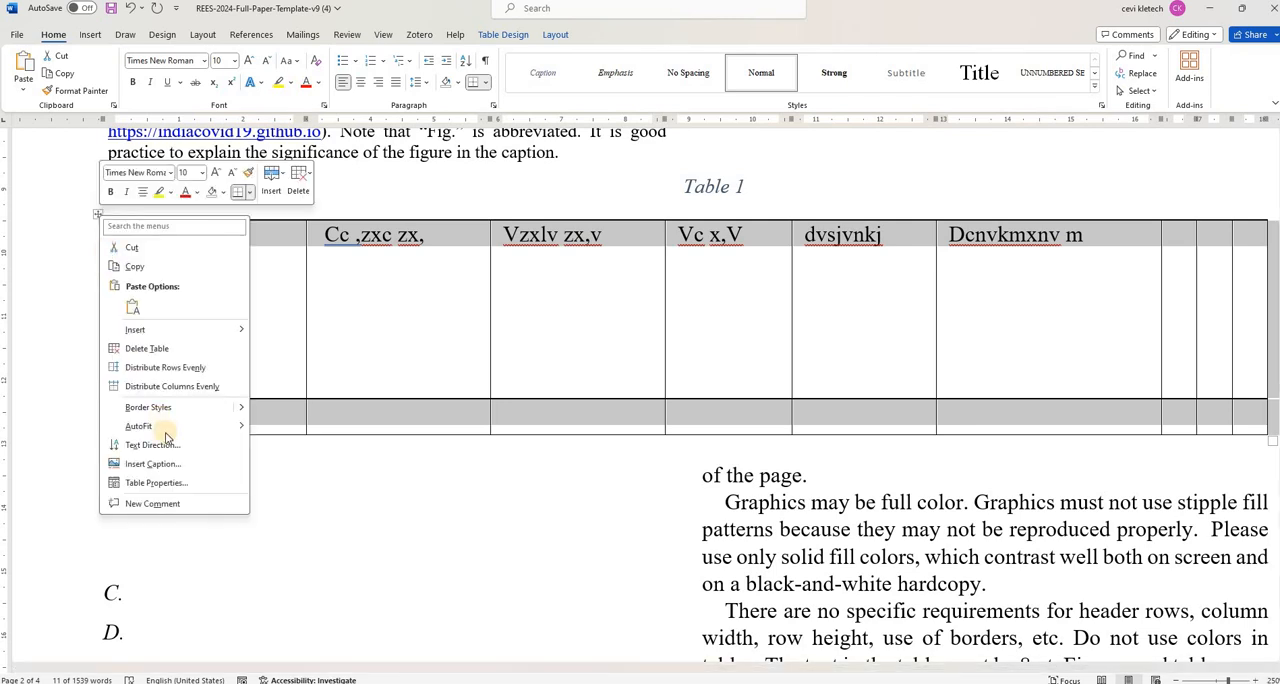
mouse_move(163, 428)
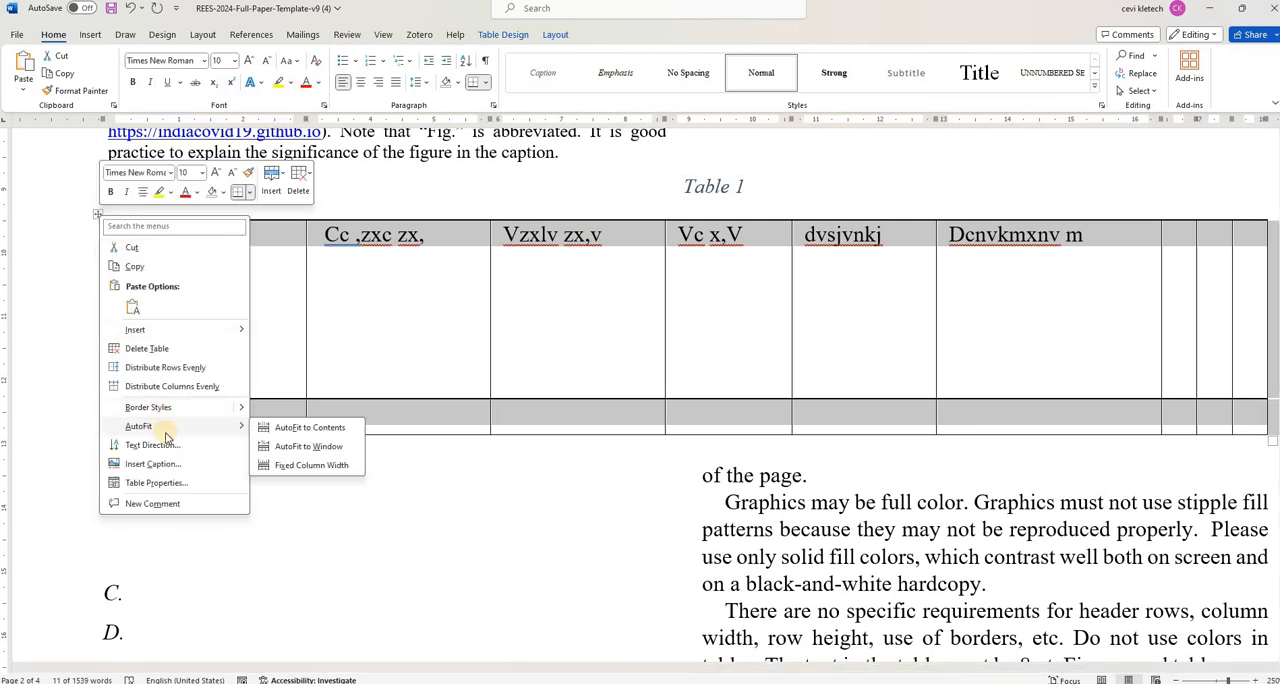
click(283, 465)
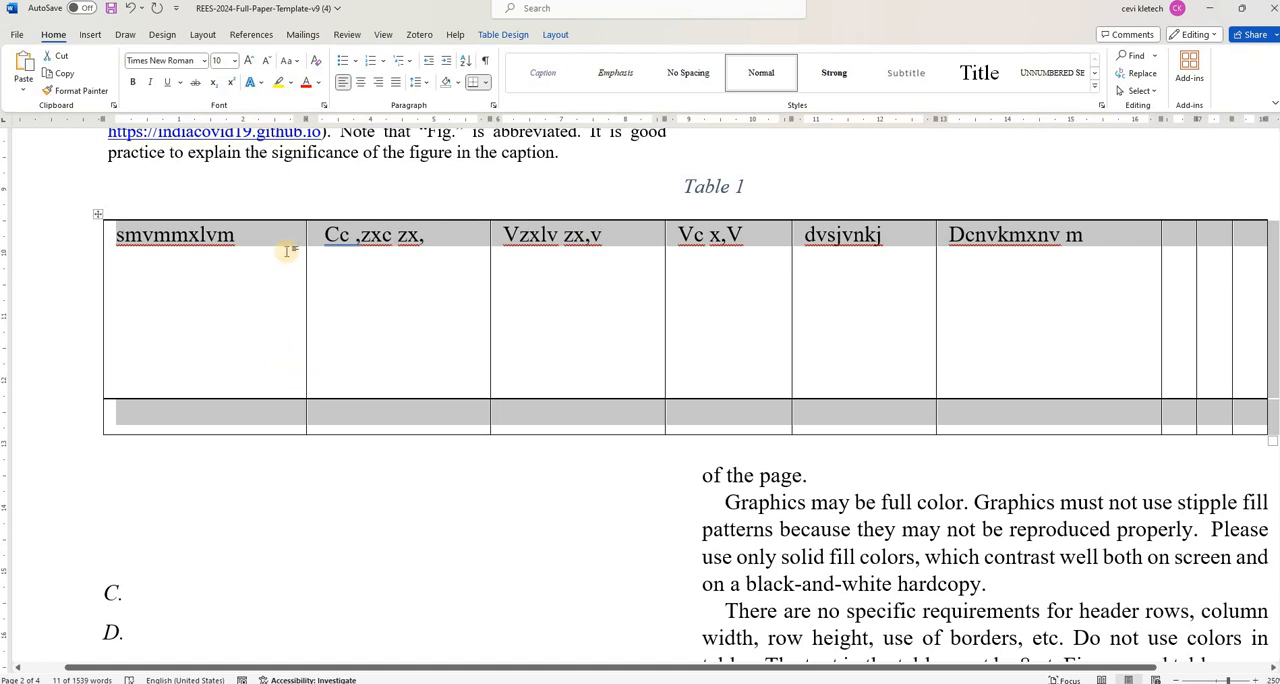
- Rotate the text in all table cells to the vertical, bottom-to-top text direction
right_click(100, 216)
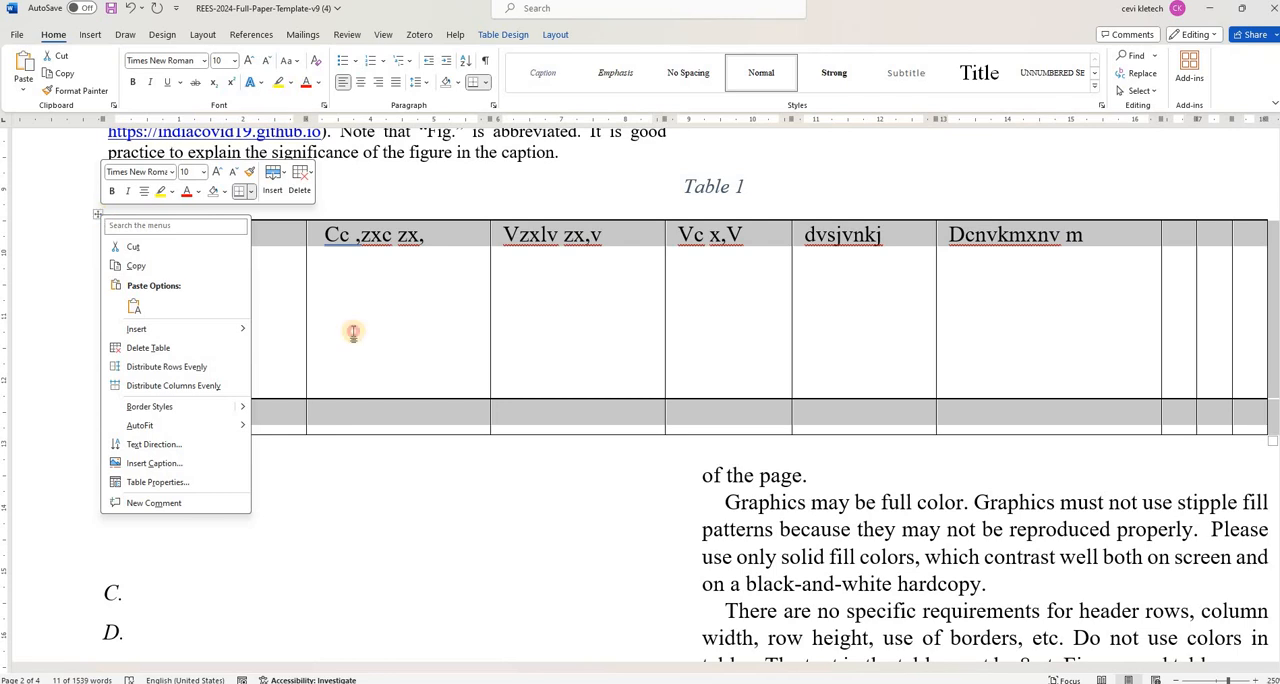
click(251, 252)
drag(236, 236, 110, 234)
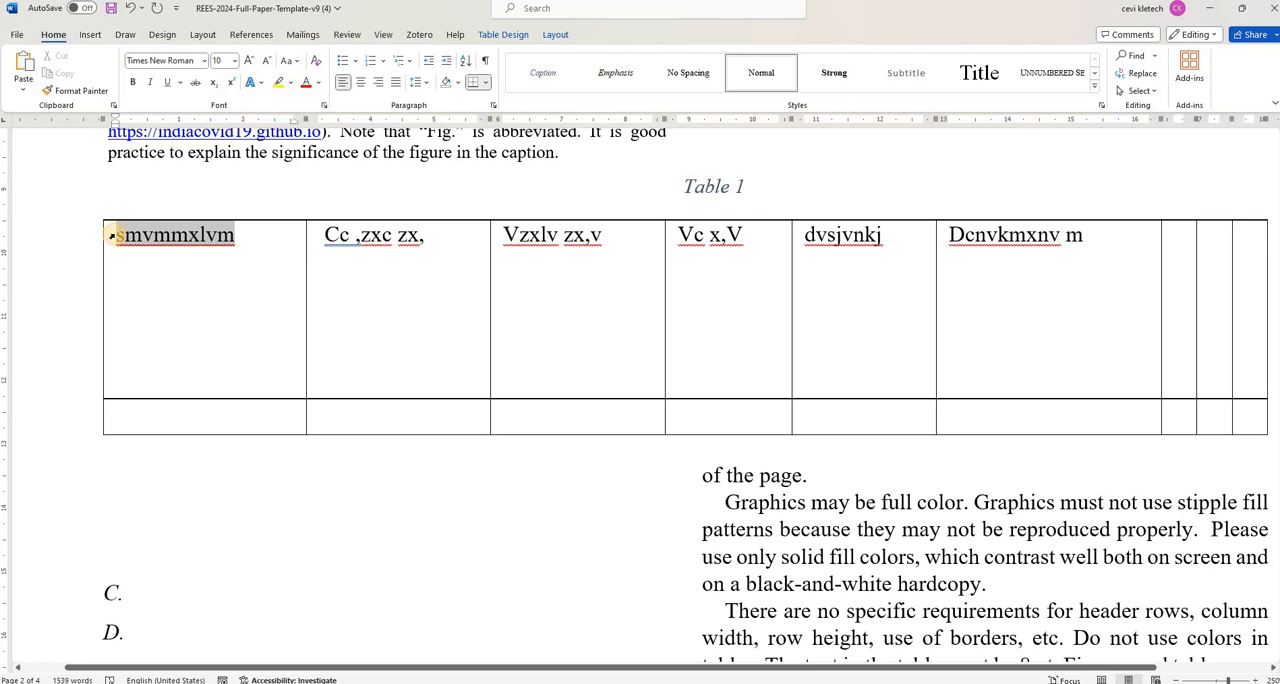
click(97, 215)
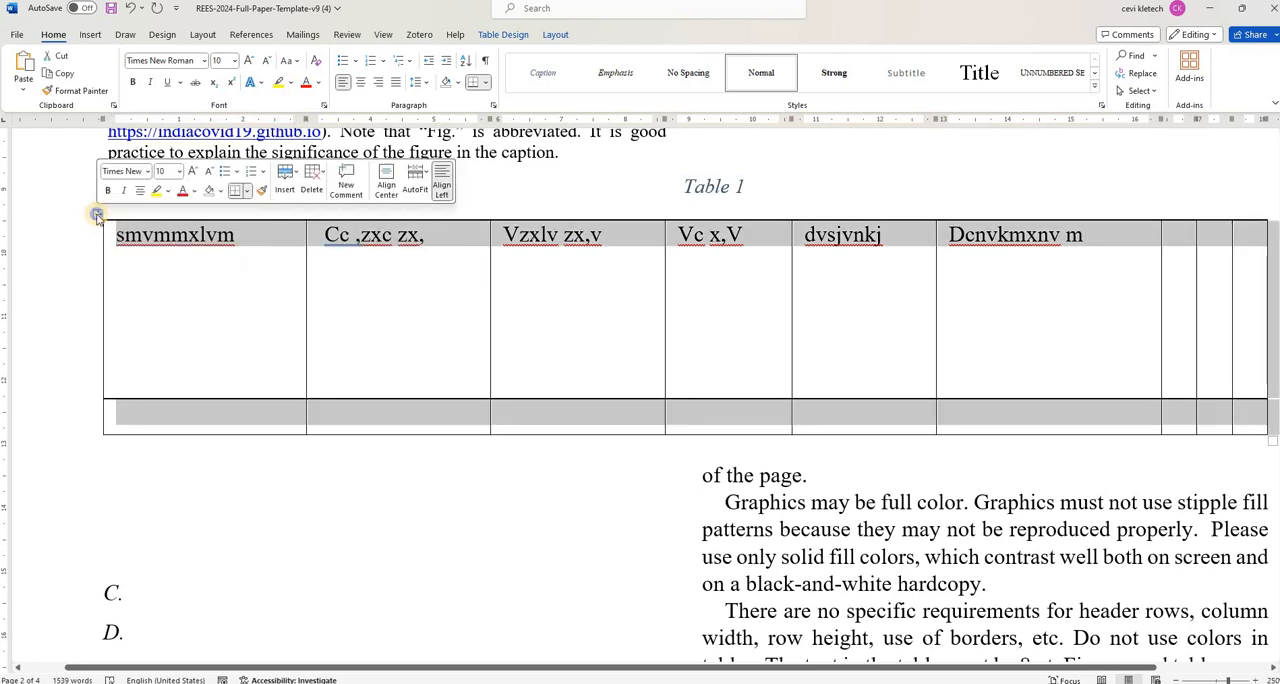
right_click(97, 215)
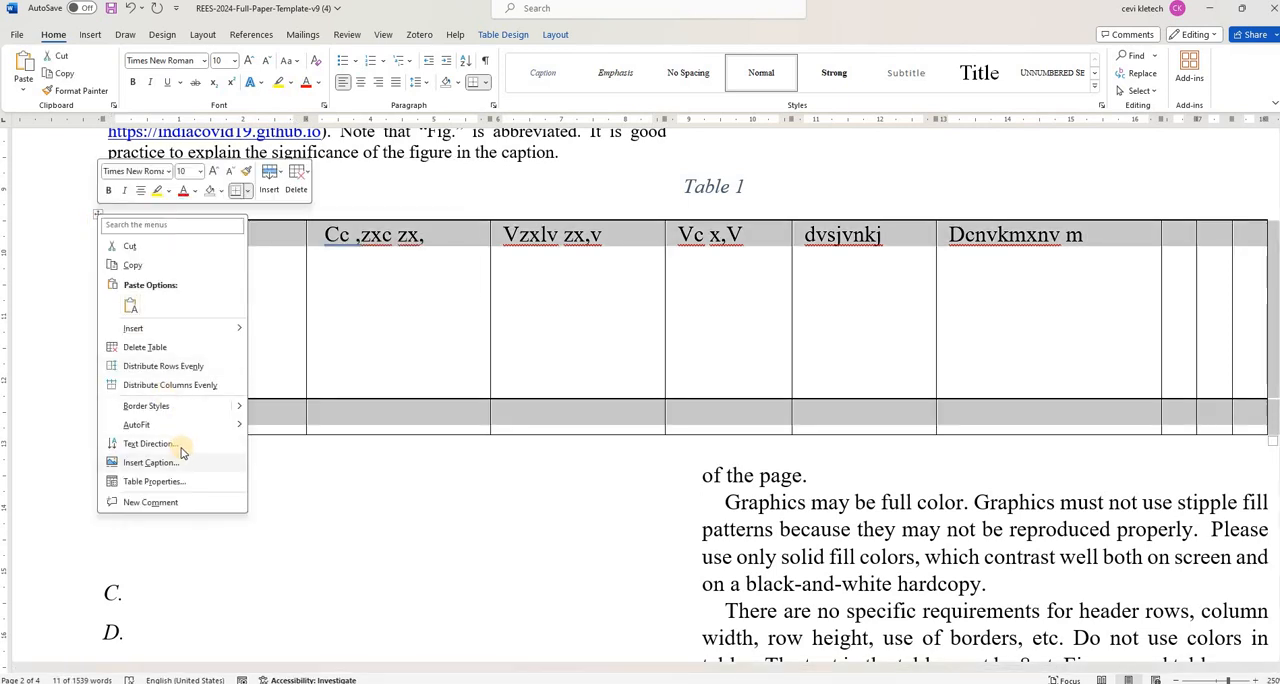
click(181, 449)
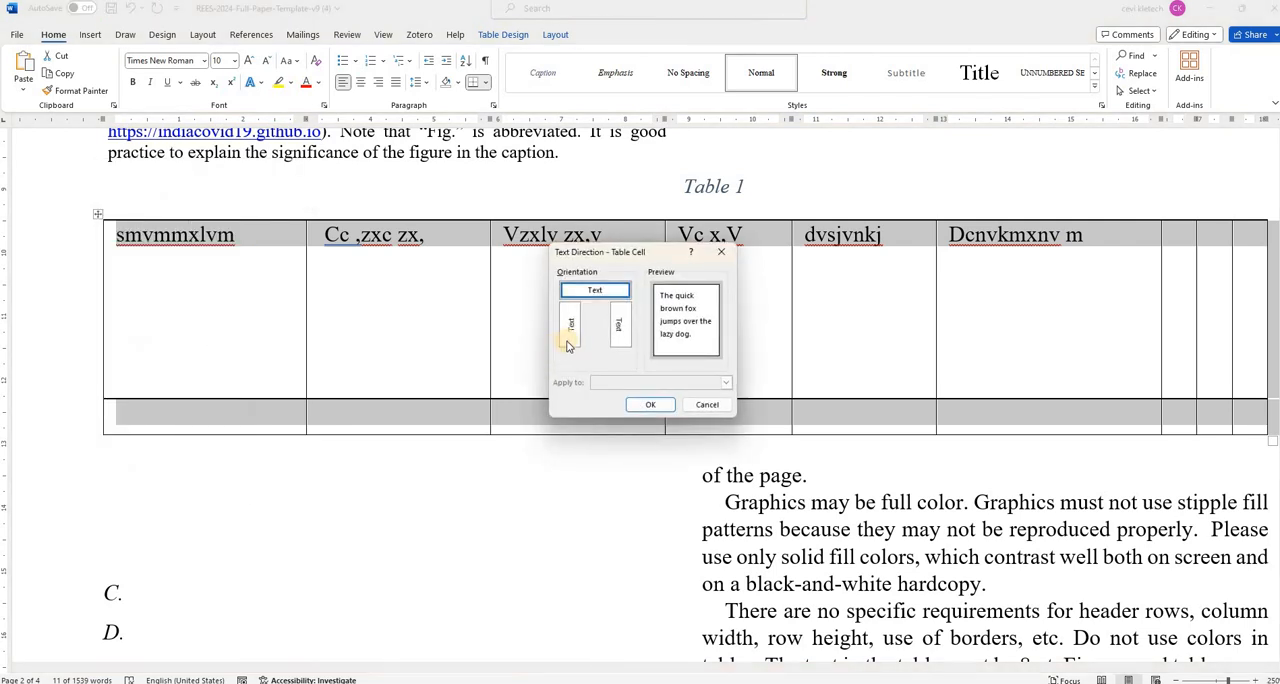
click(641, 402)
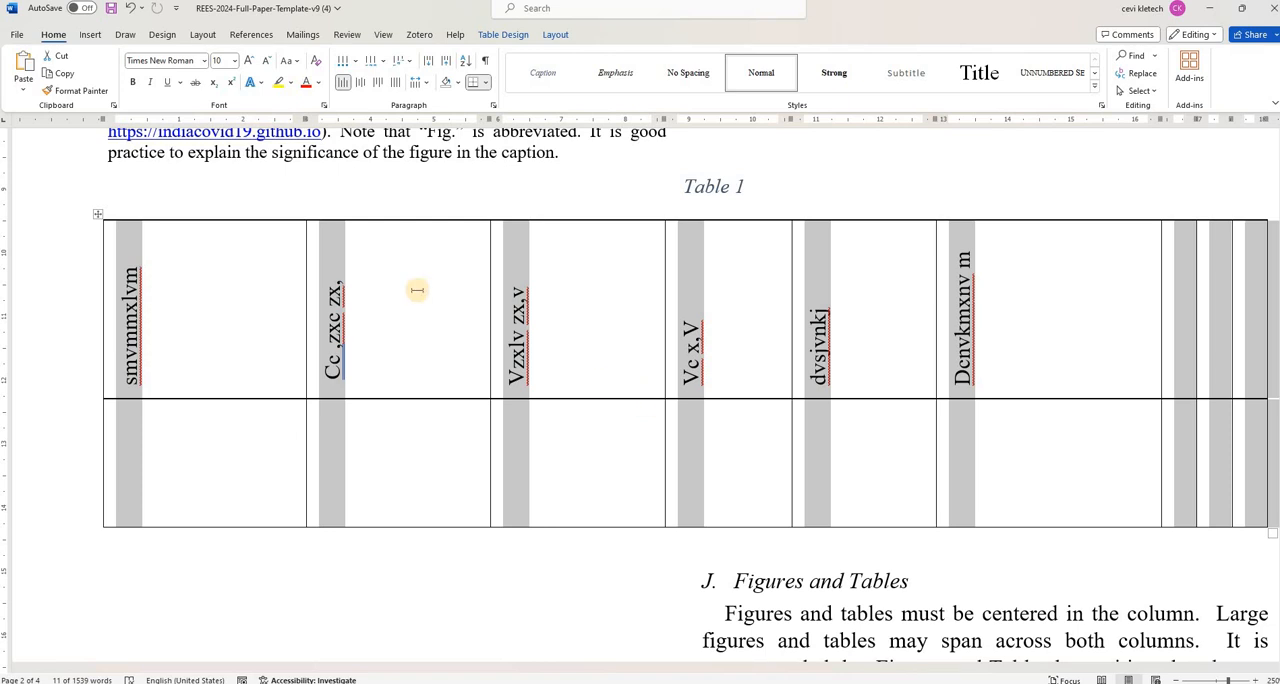
- Set the text direction of all table cells back to horizontal
click(97, 219)
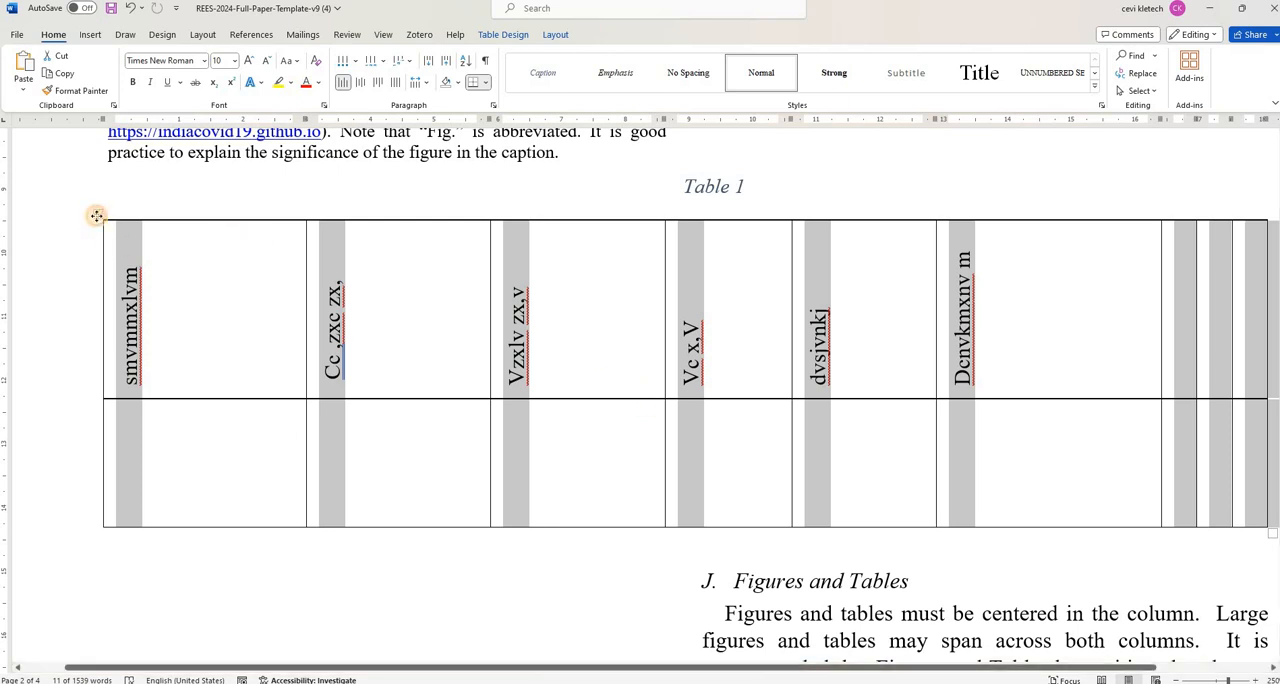
click(97, 219)
right_click(97, 219)
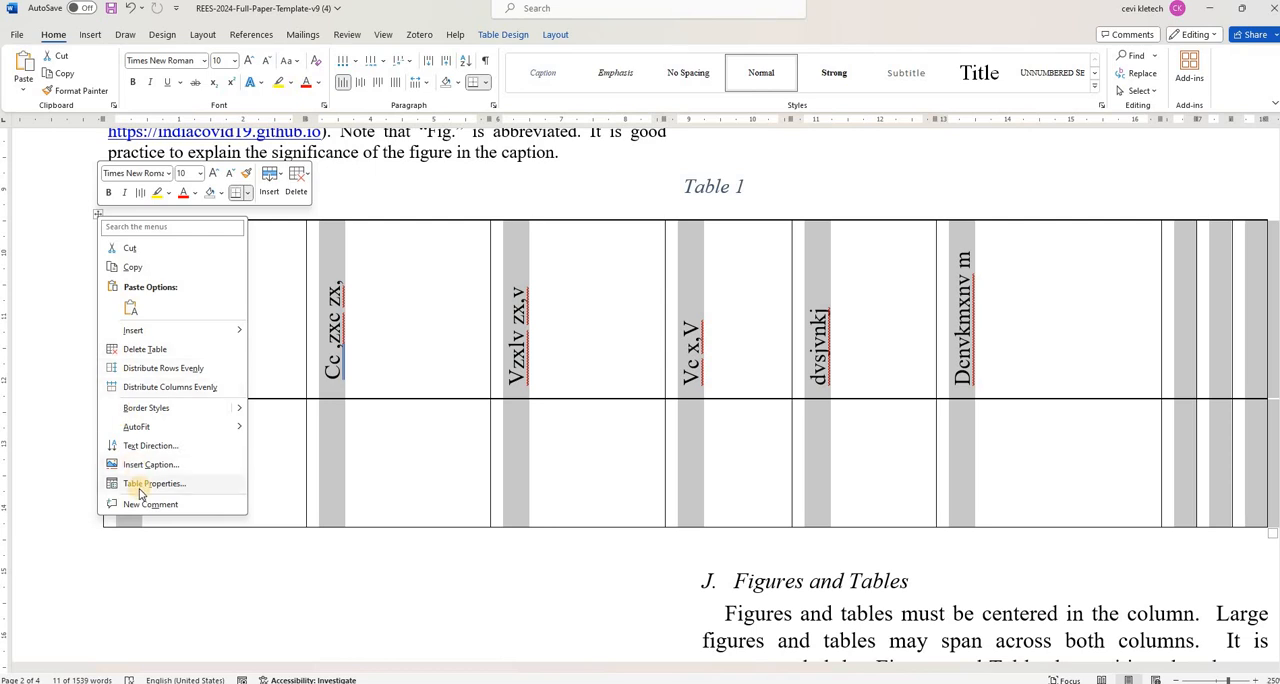
click(171, 446)
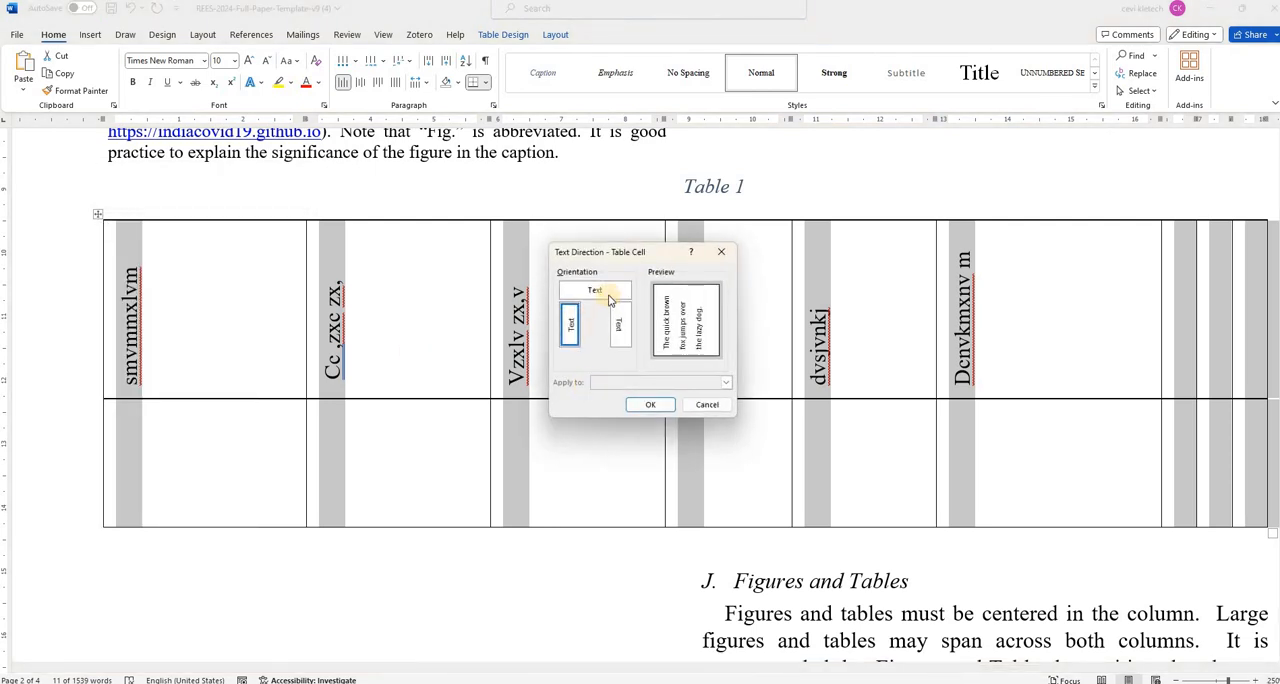
click(608, 294)
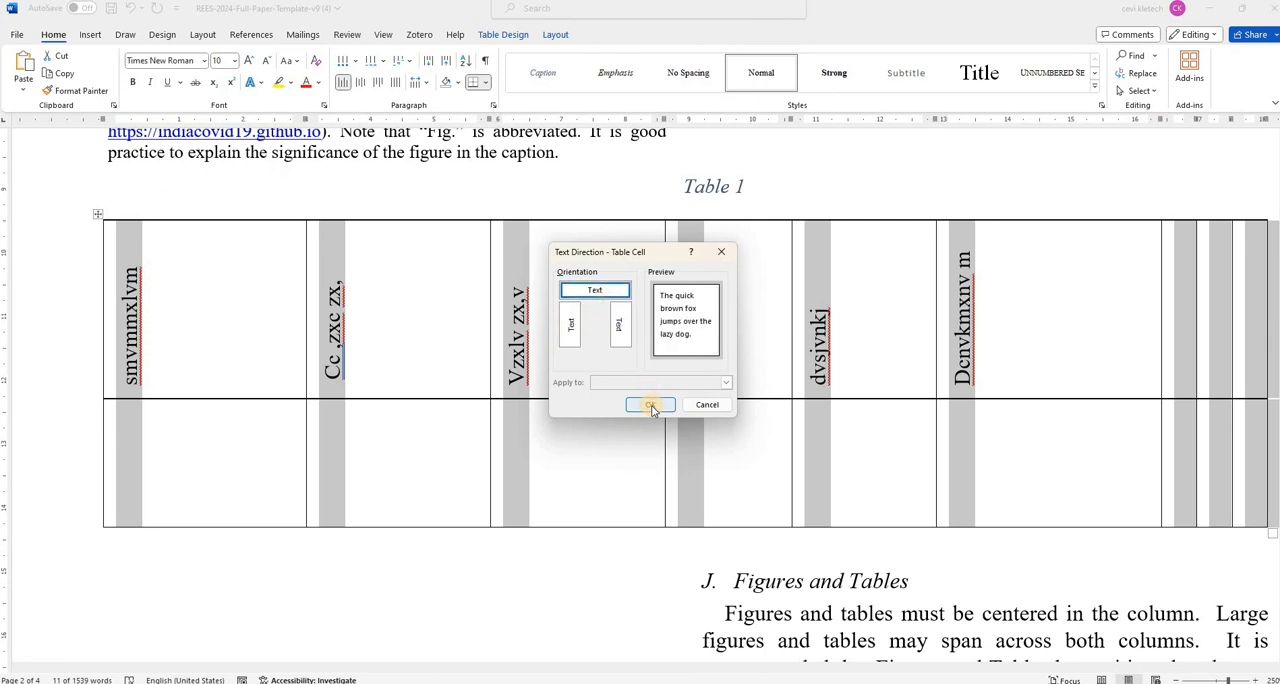
click(650, 404)
click(390, 407)
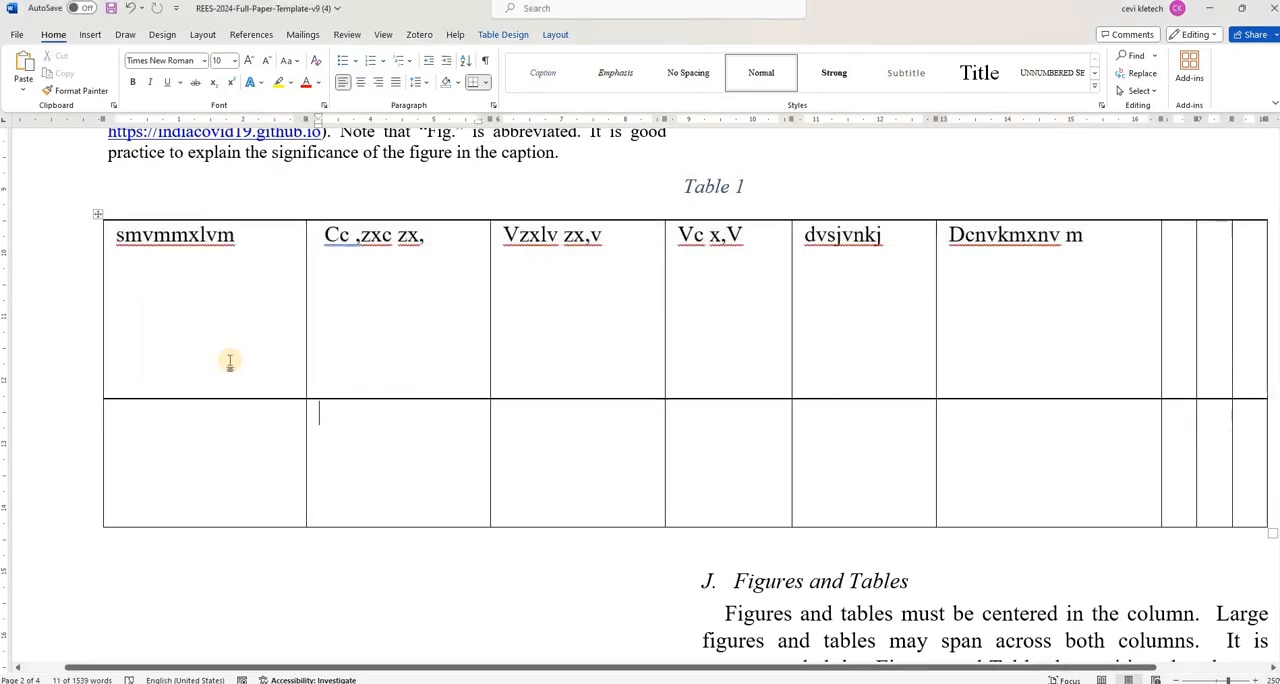
- Set the vertical alignment of all table cells to Center, and try centring their text horizontally
click(97, 218)
right_click(97, 218)
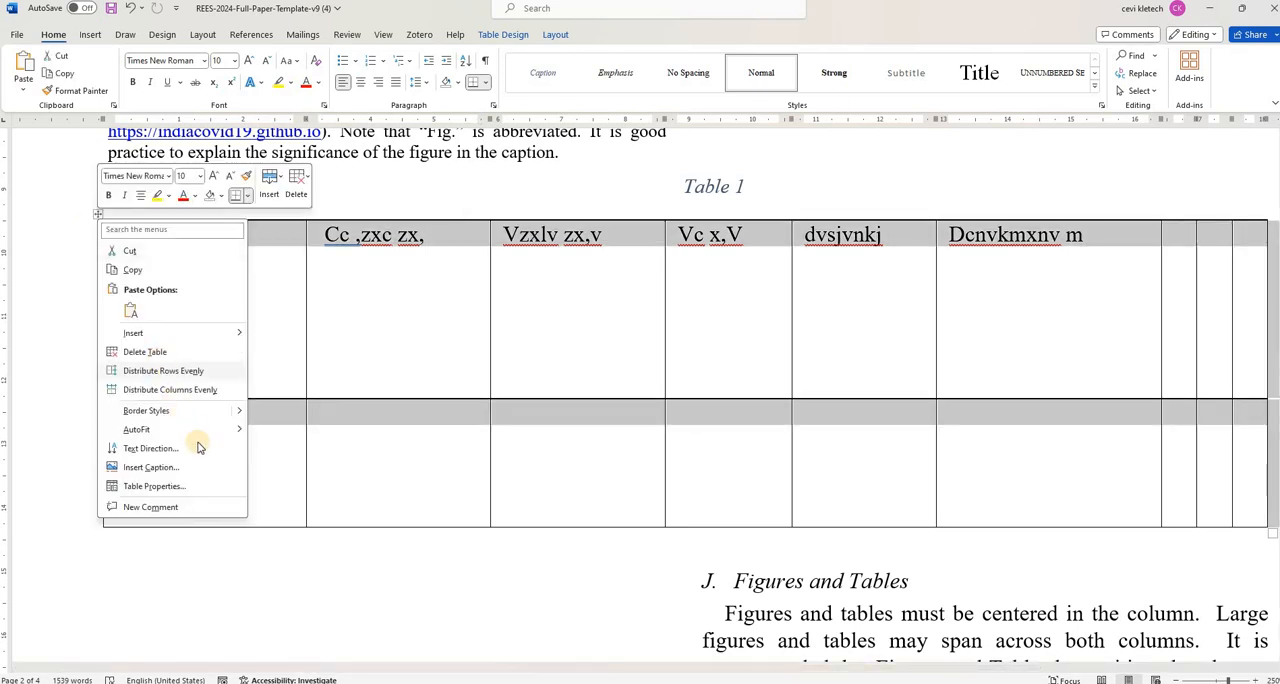
click(184, 486)
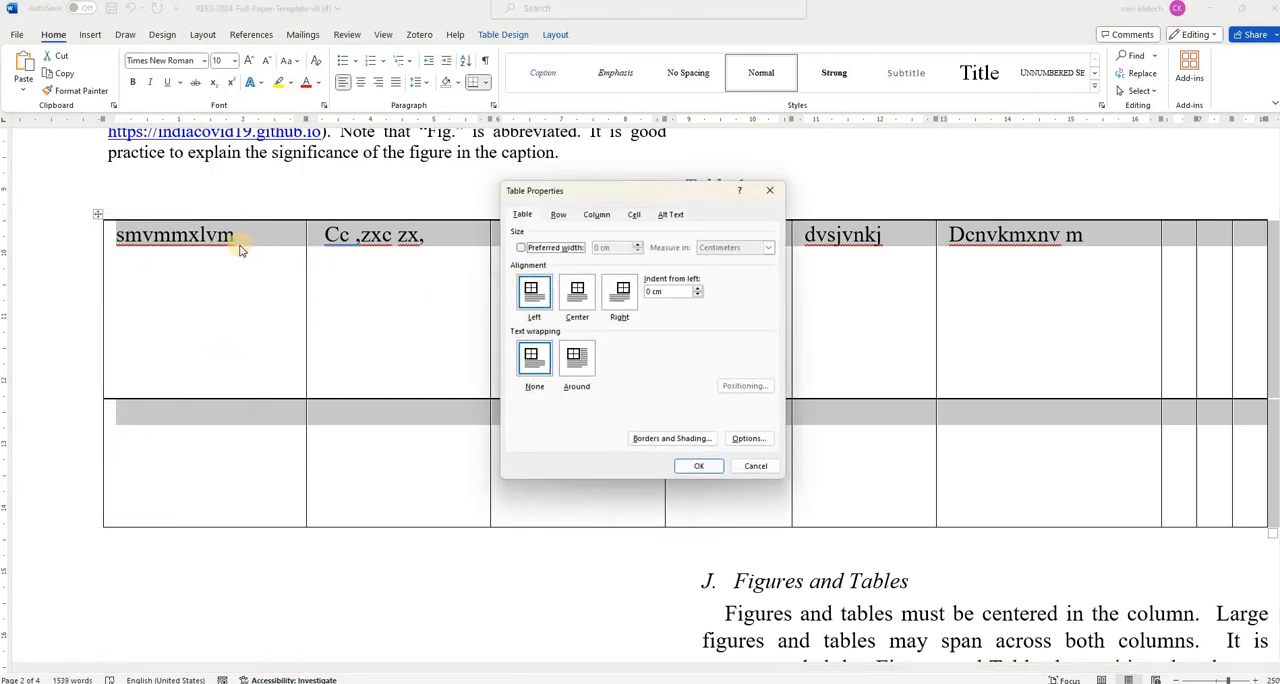
click(633, 216)
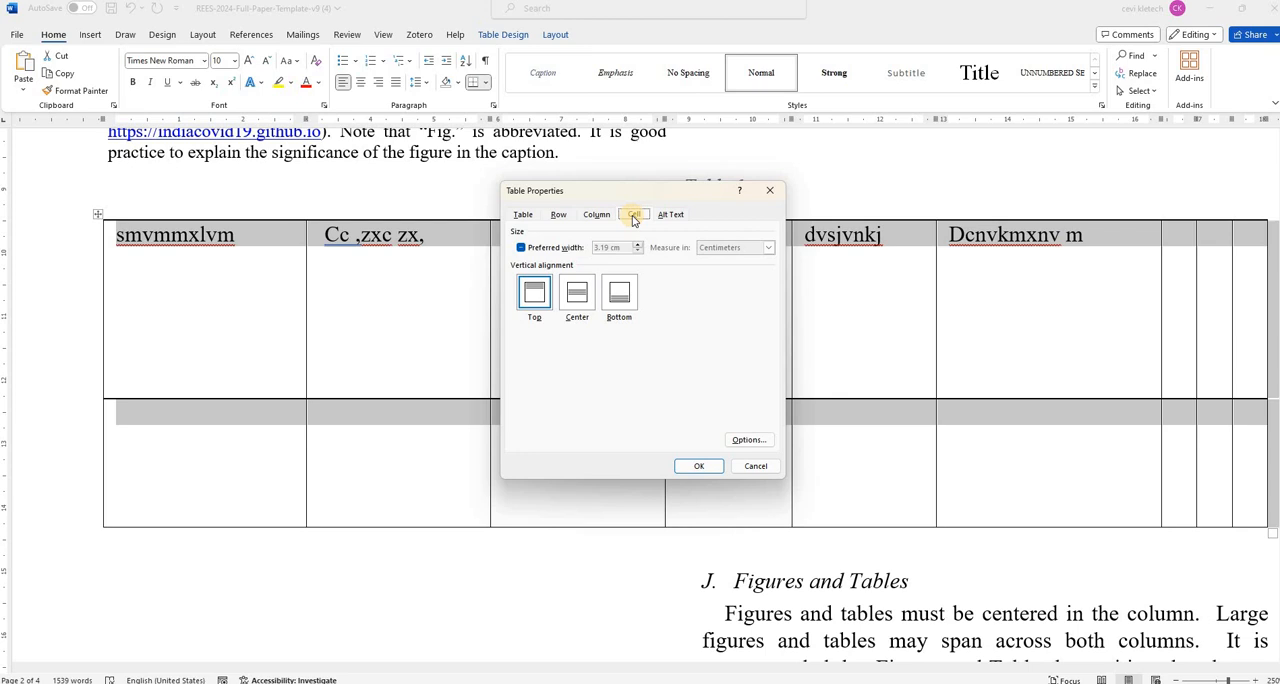
click(580, 292)
click(699, 468)
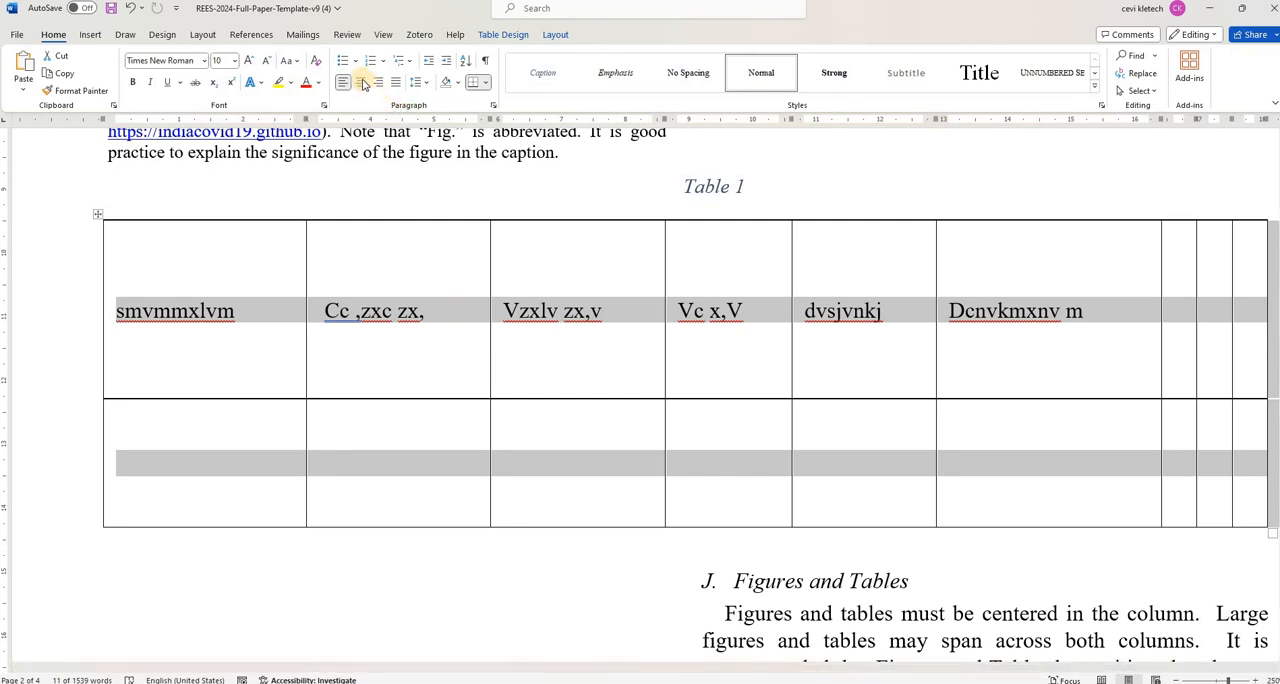
click(363, 84)
- Set the vertical alignment of all table cells to Bottom in the table properties
click(97, 217)
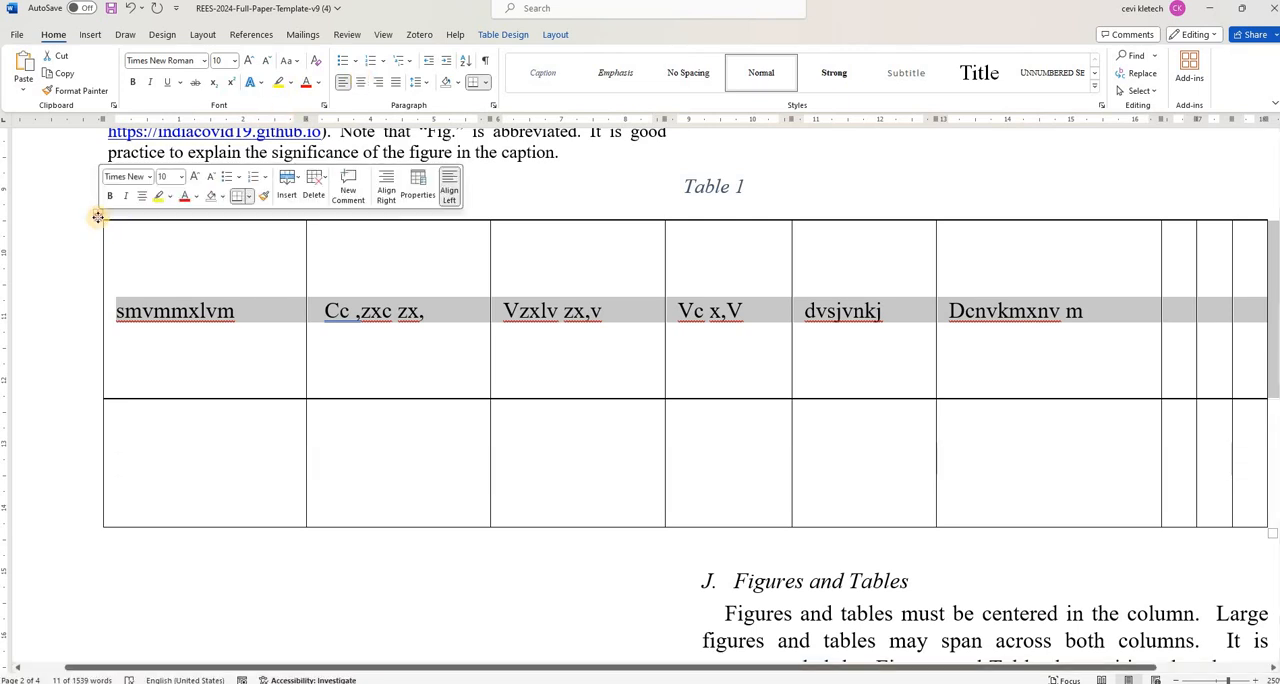
right_click(97, 217)
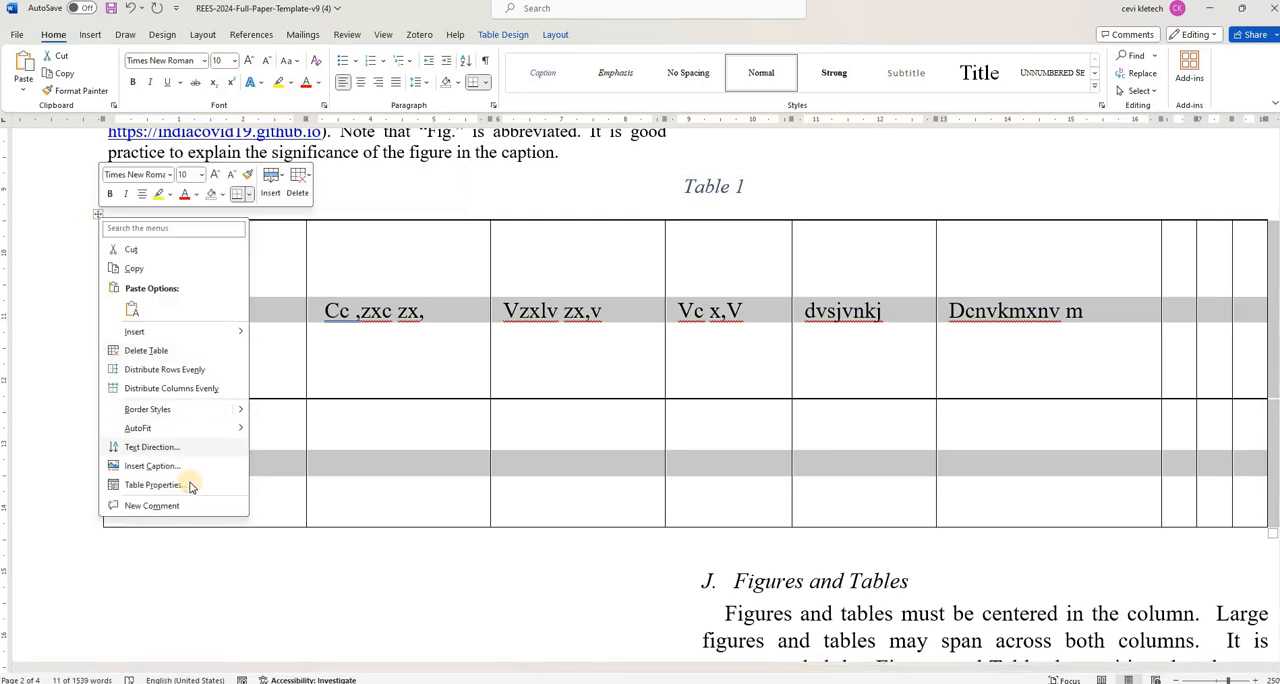
click(197, 484)
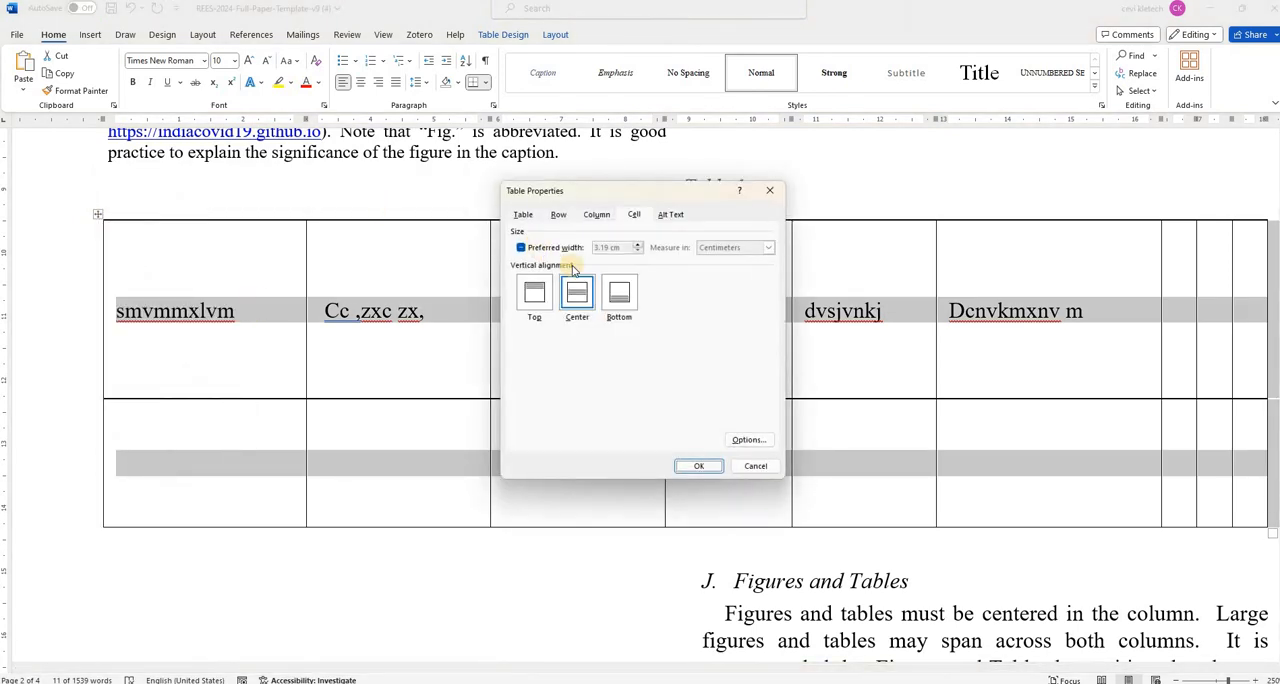
click(710, 465)
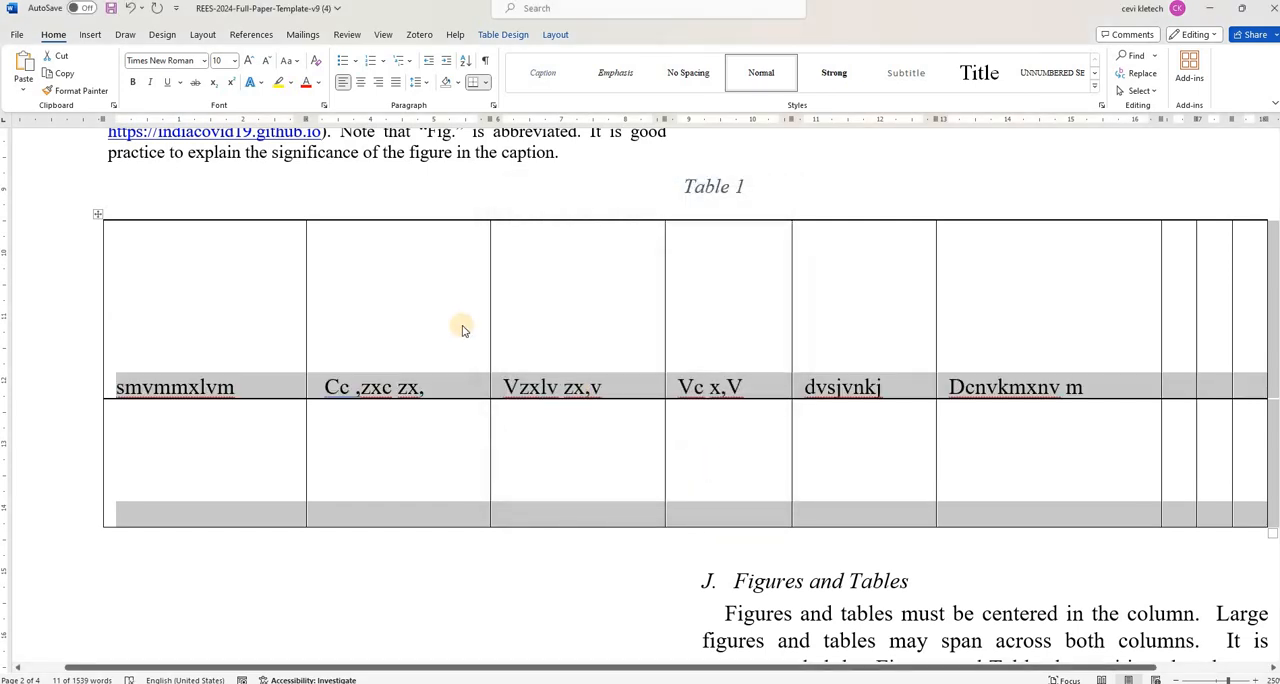
- Change the whole table's border setting to Grid, switch it to Custom, and apply the borders and table properties
right_click(101, 218)
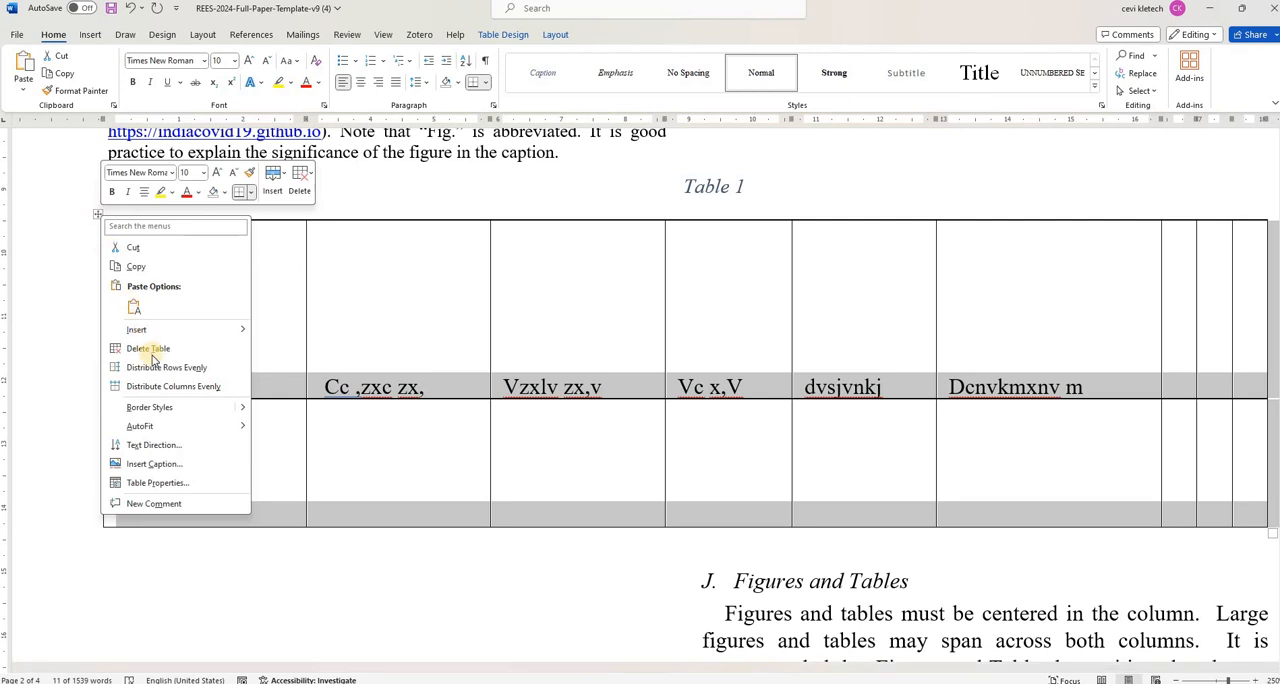
click(188, 482)
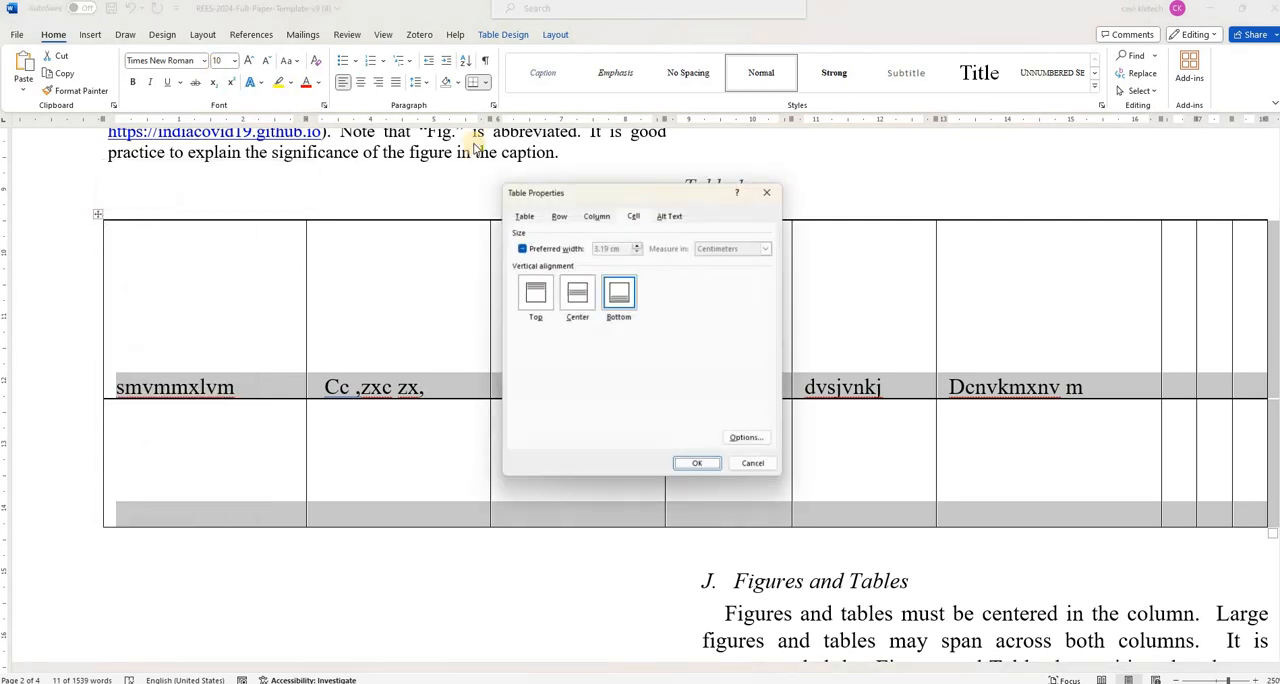
click(522, 216)
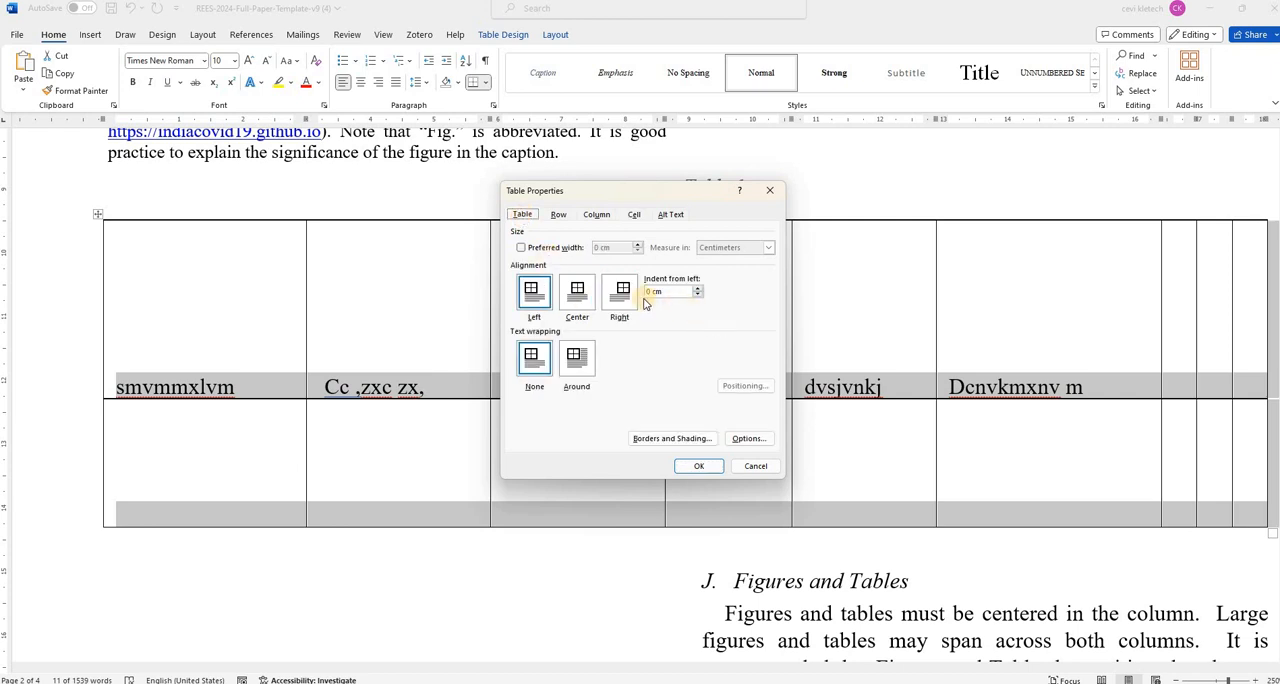
click(636, 438)
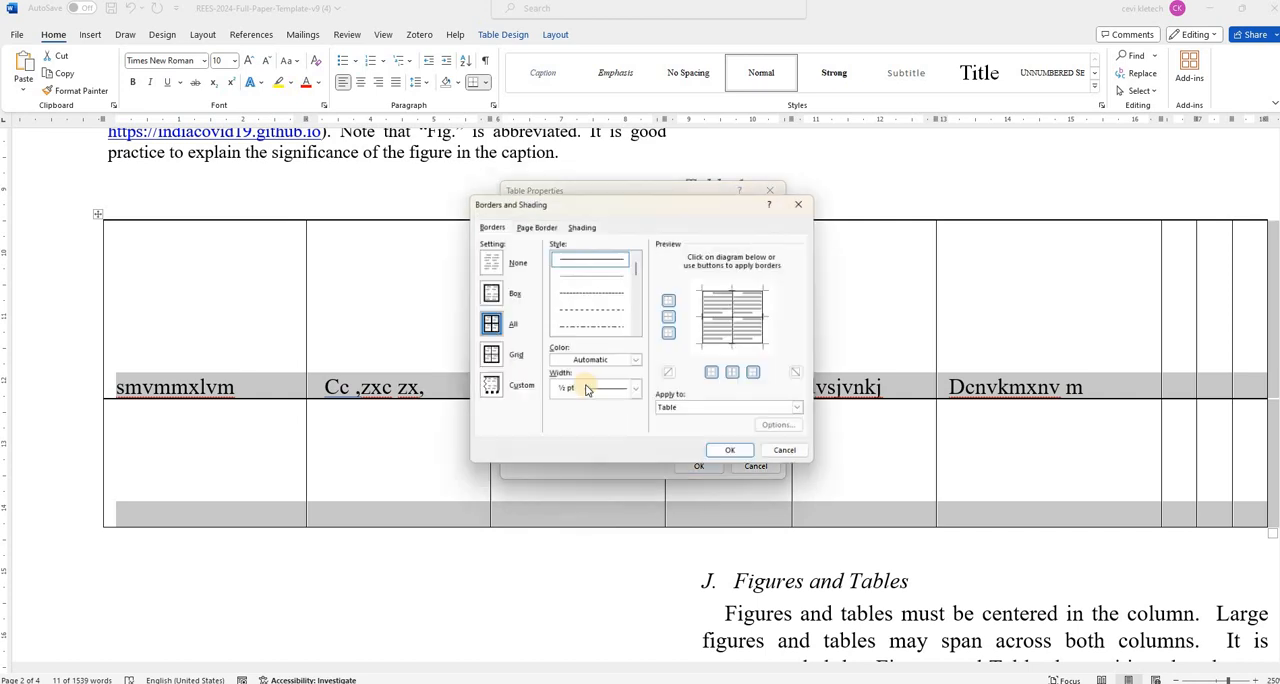
click(496, 366)
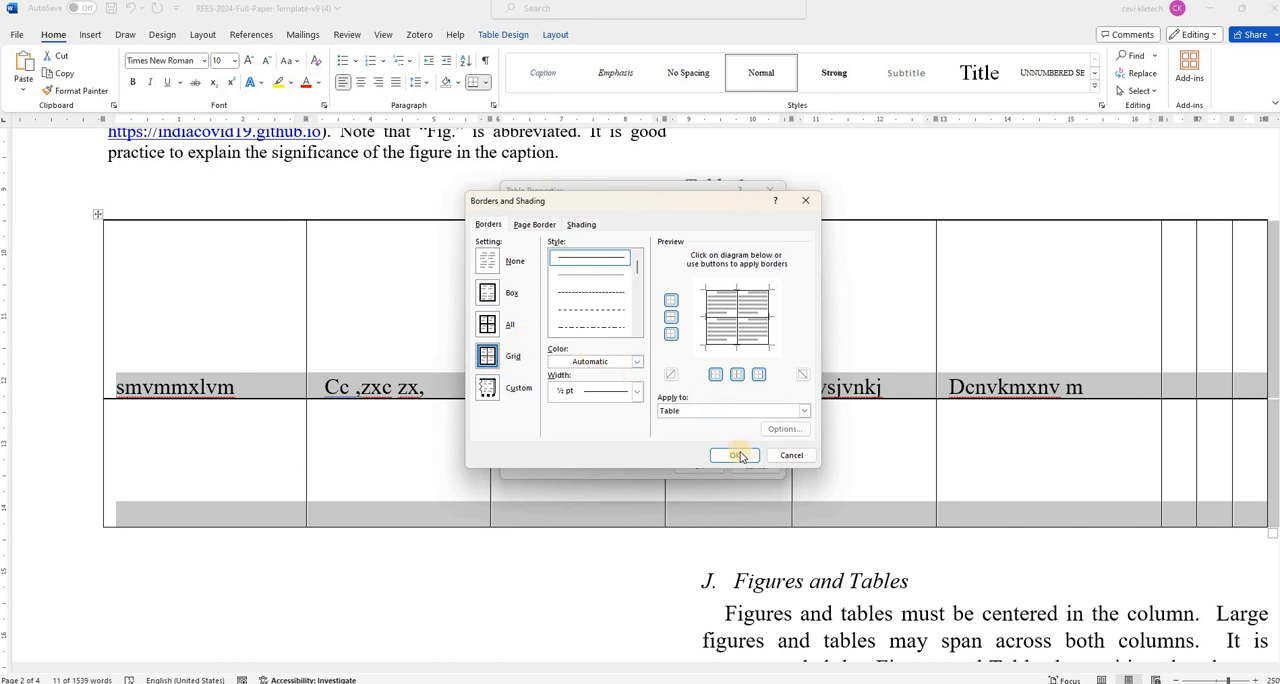
click(487, 388)
click(720, 456)
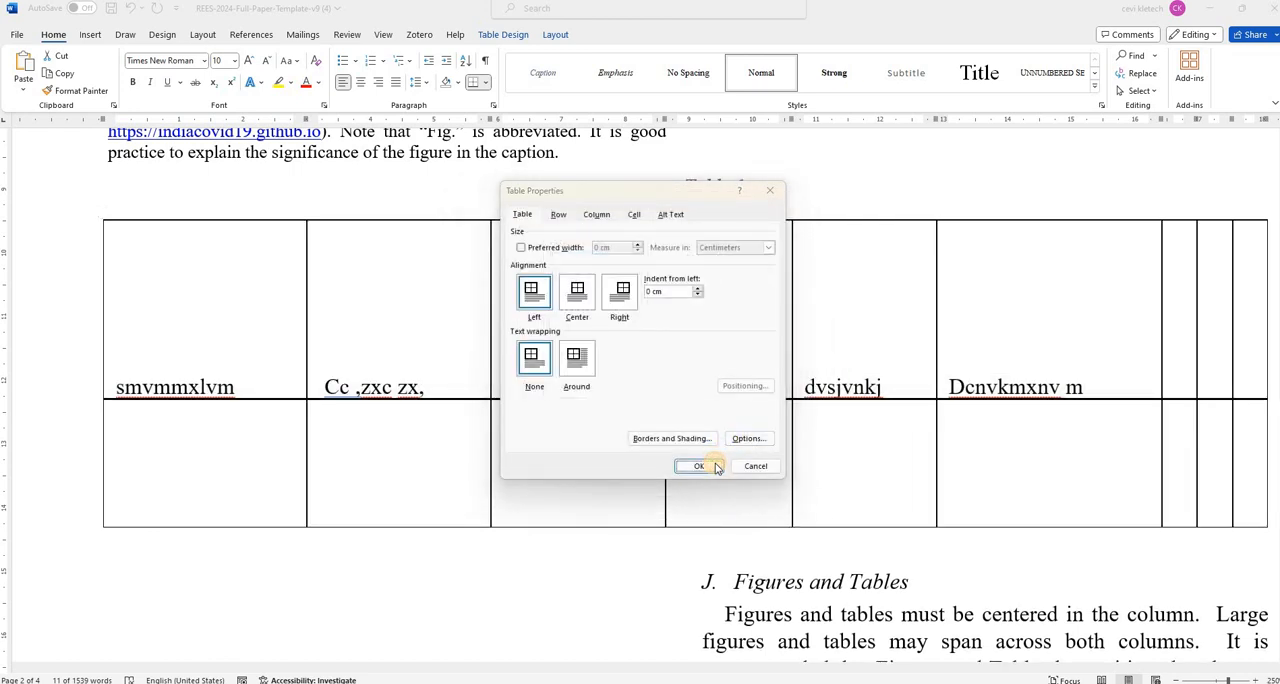
key(Return)
- Examine the template's guidelines on figures and tables and its summary table of formatting styles
scroll(889, 357, up, 20)
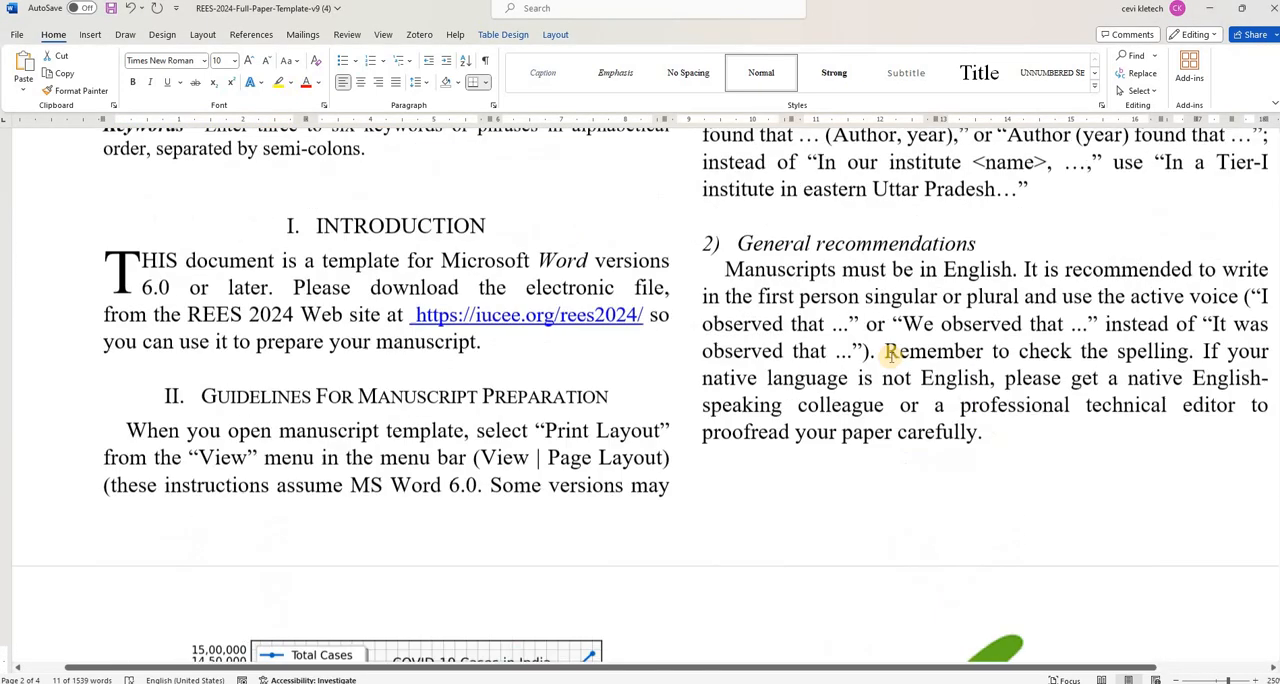
scroll(889, 355, up, 6)
scroll(890, 356, down, 15)
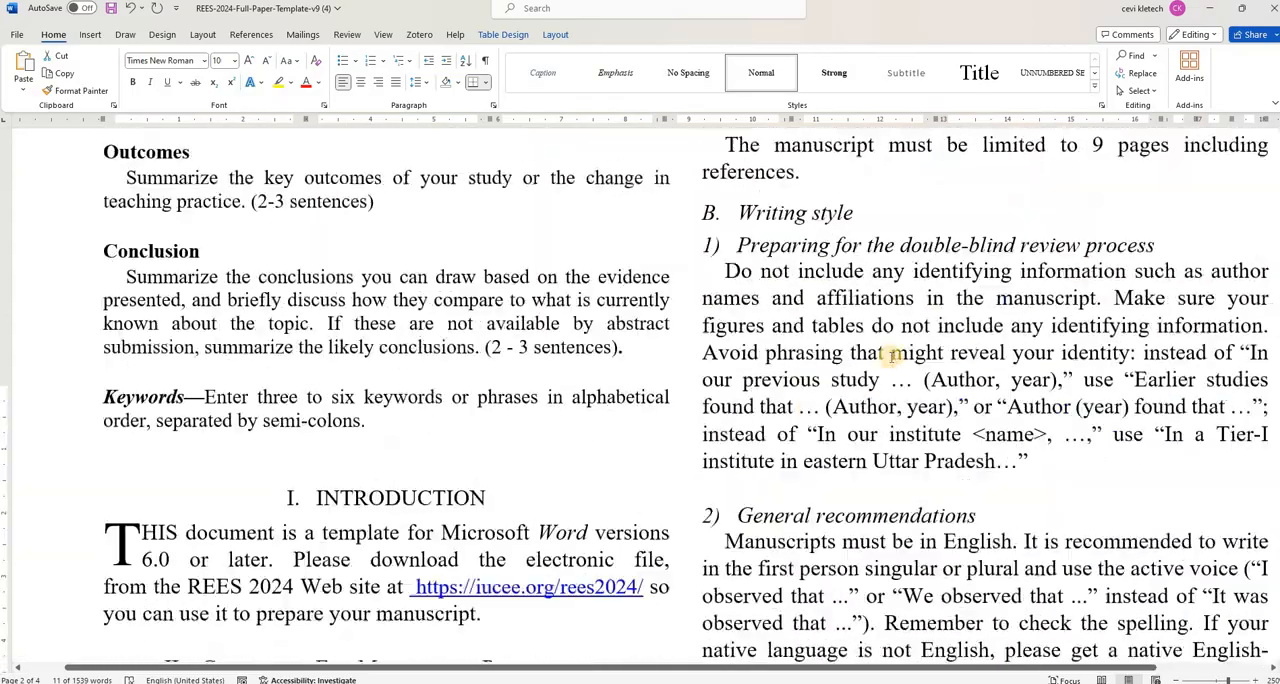
scroll(890, 357, down, 10)
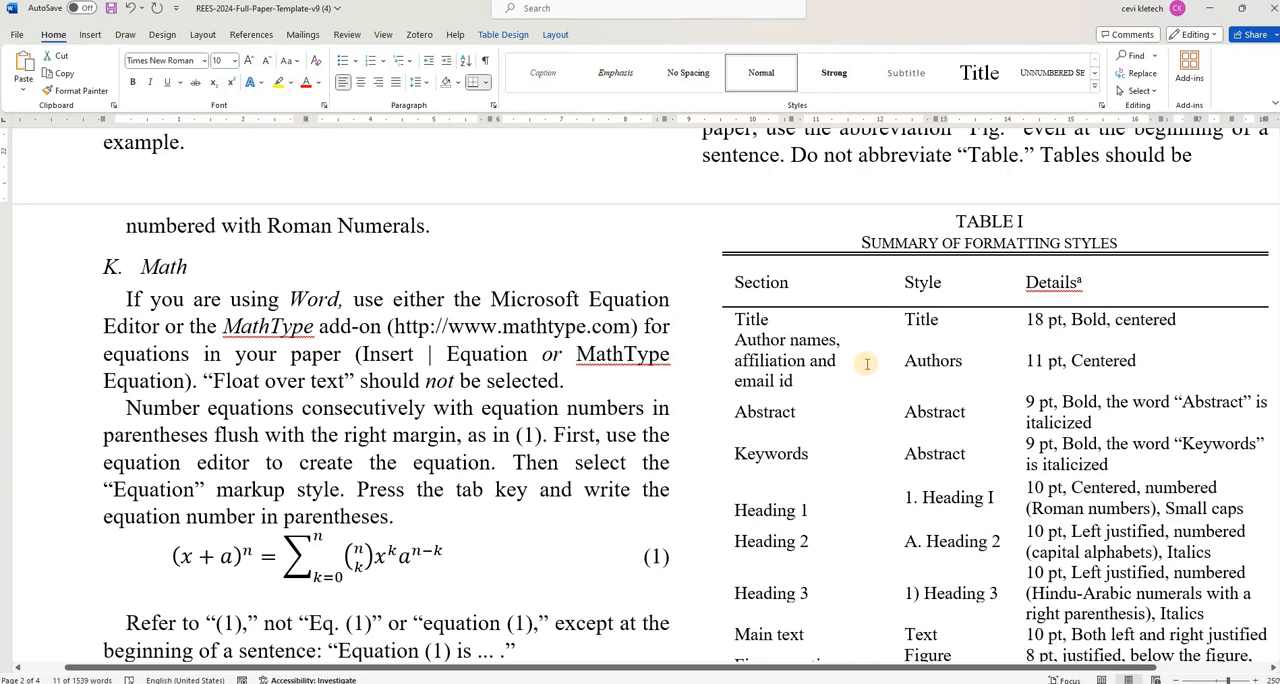
scroll(867, 363, down, 5)
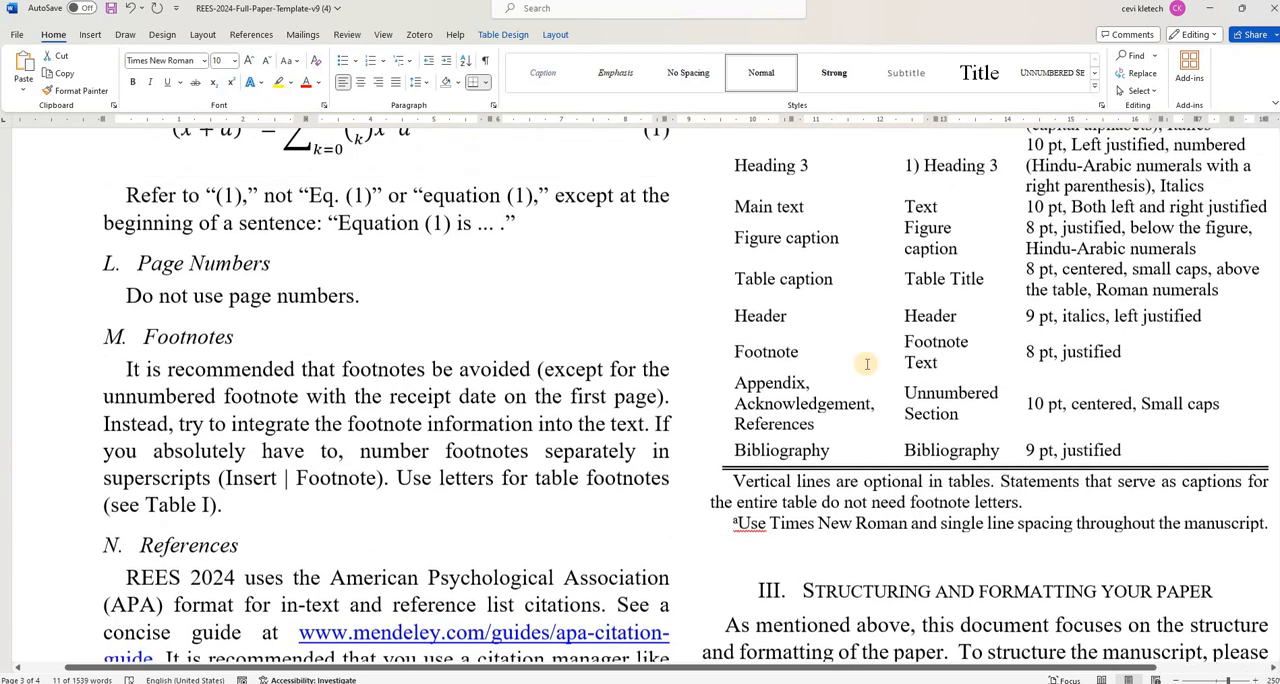
scroll(867, 363, up, 2)
scroll(835, 460, down, 3)
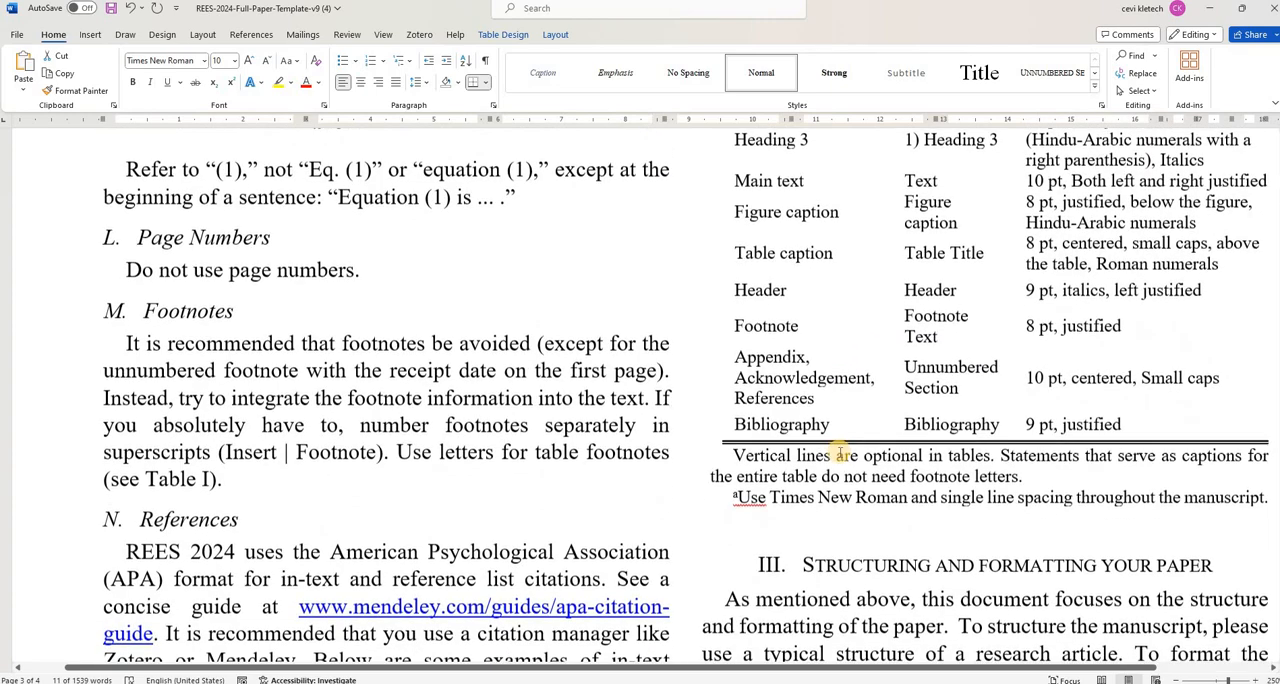
scroll(840, 453, up, 8)
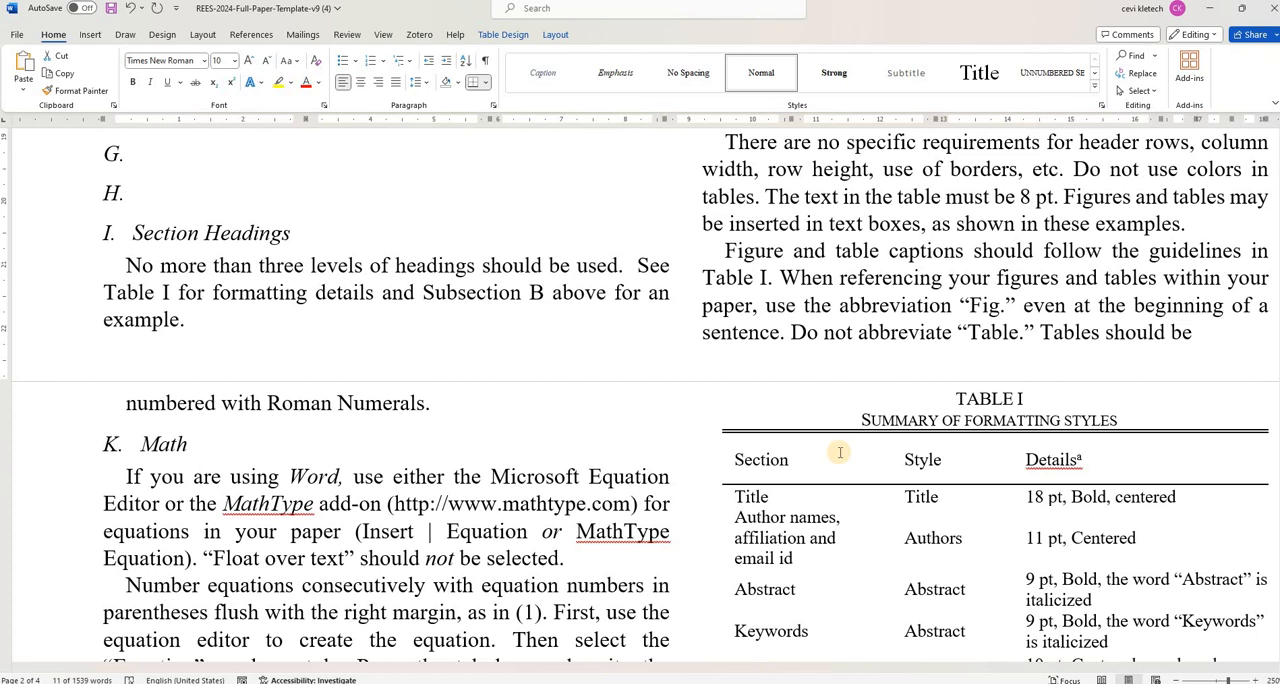
scroll(840, 453, up, 5)
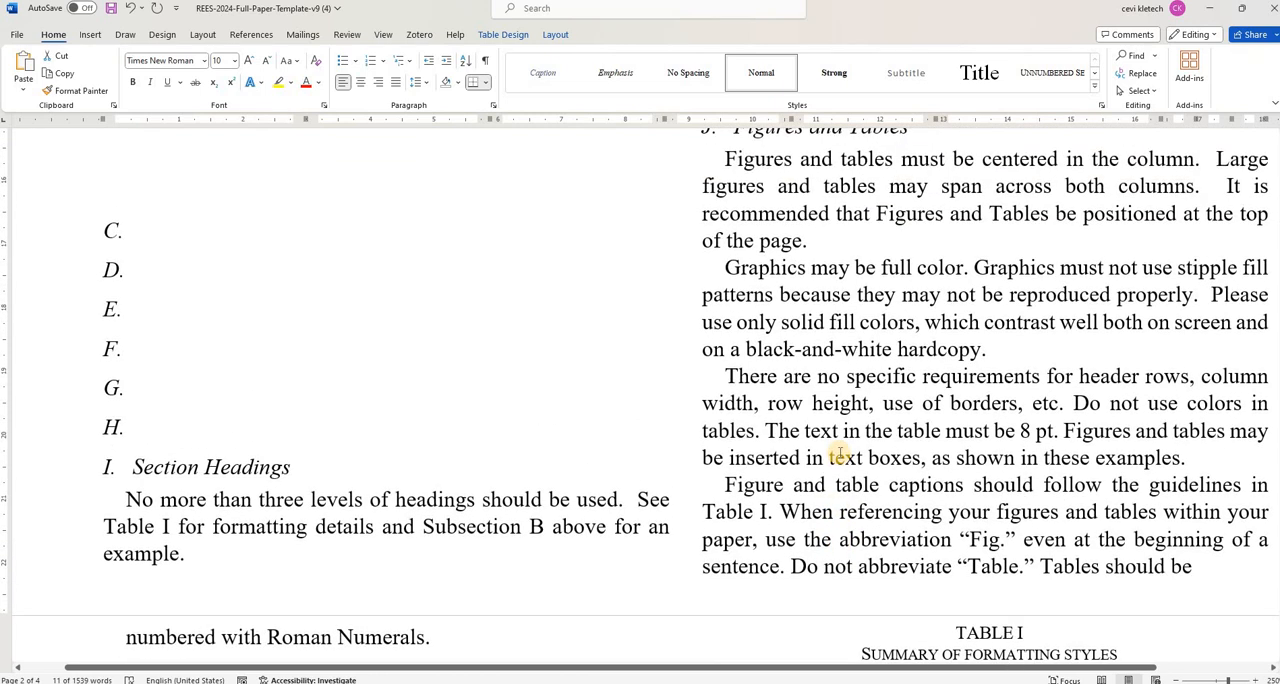
scroll(839, 453, down, 4)
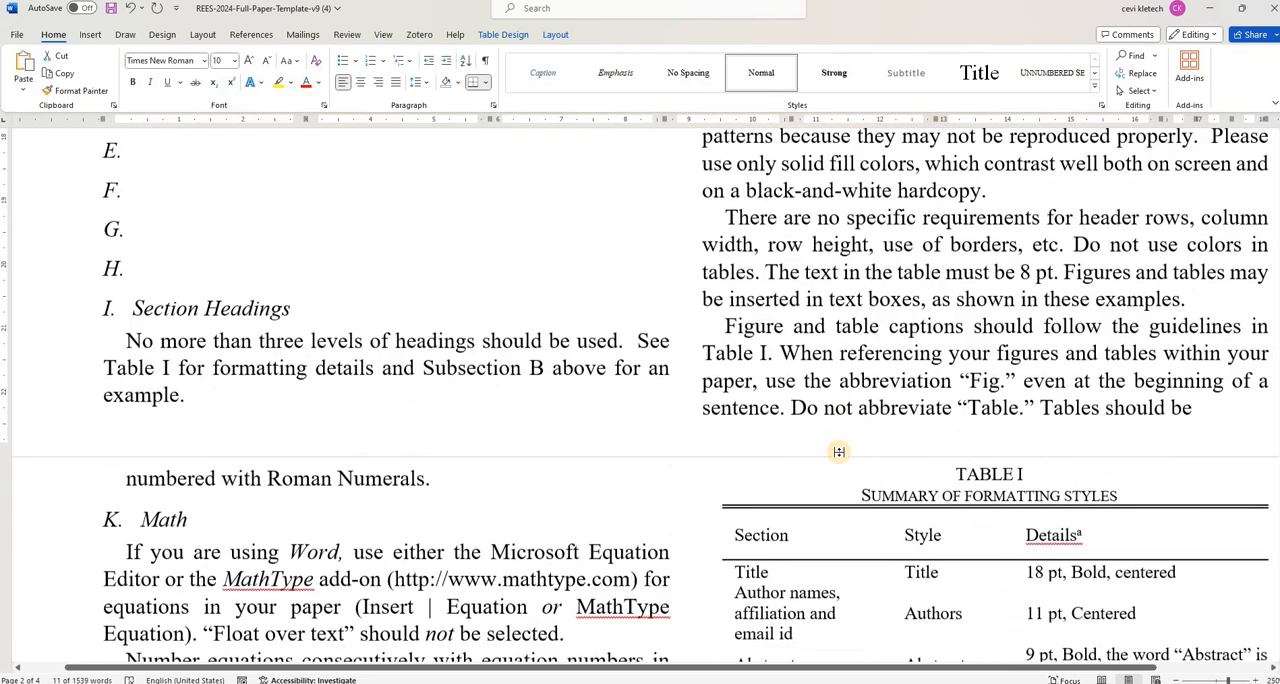